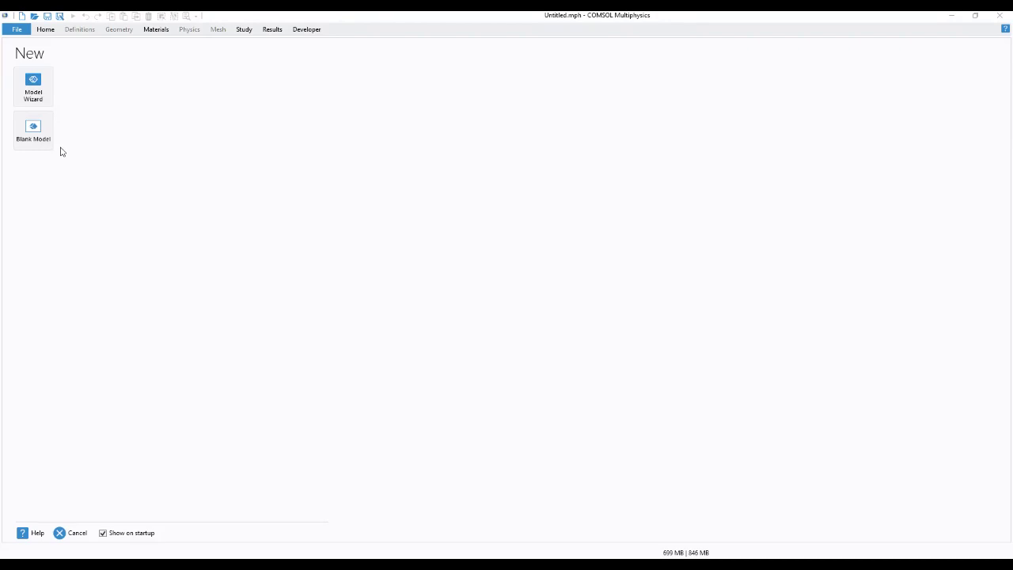
- Start a 2D model with the Model Wizard and add the Transport of Diluted Species (tds) physics interface
left_click(35, 89)
left_click(117, 105)
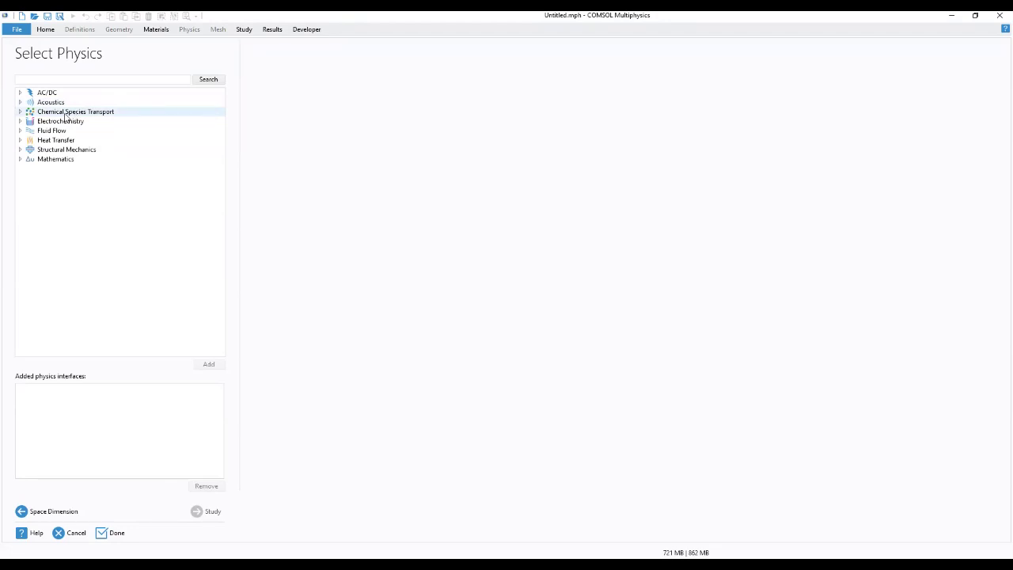
left_click(20, 112)
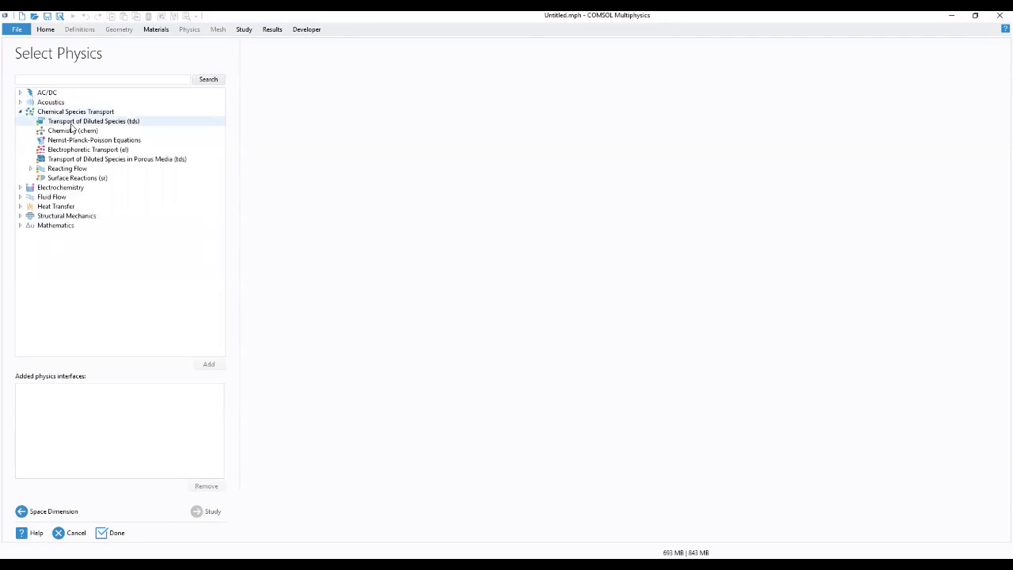
left_click(72, 122)
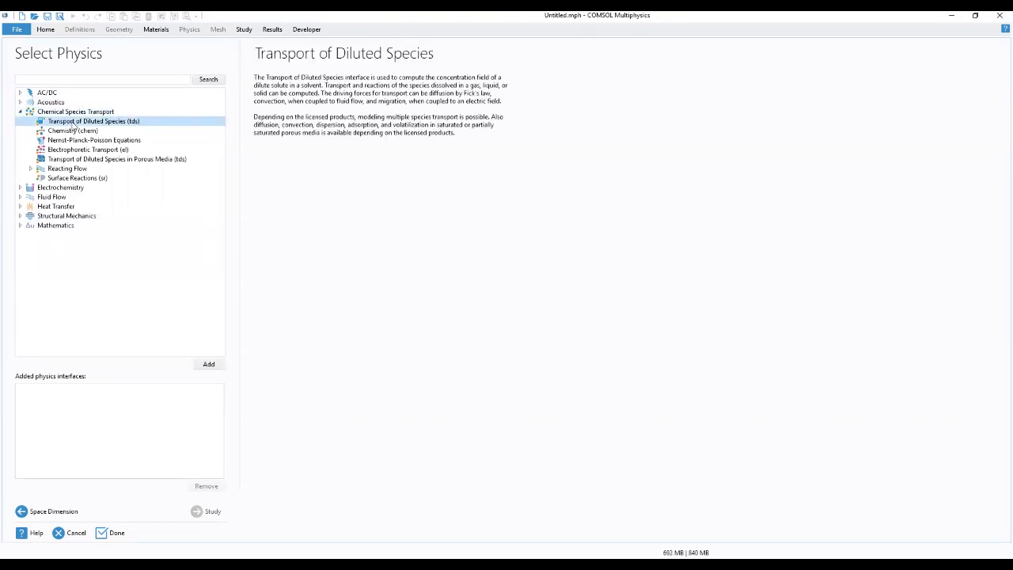
left_click(209, 366)
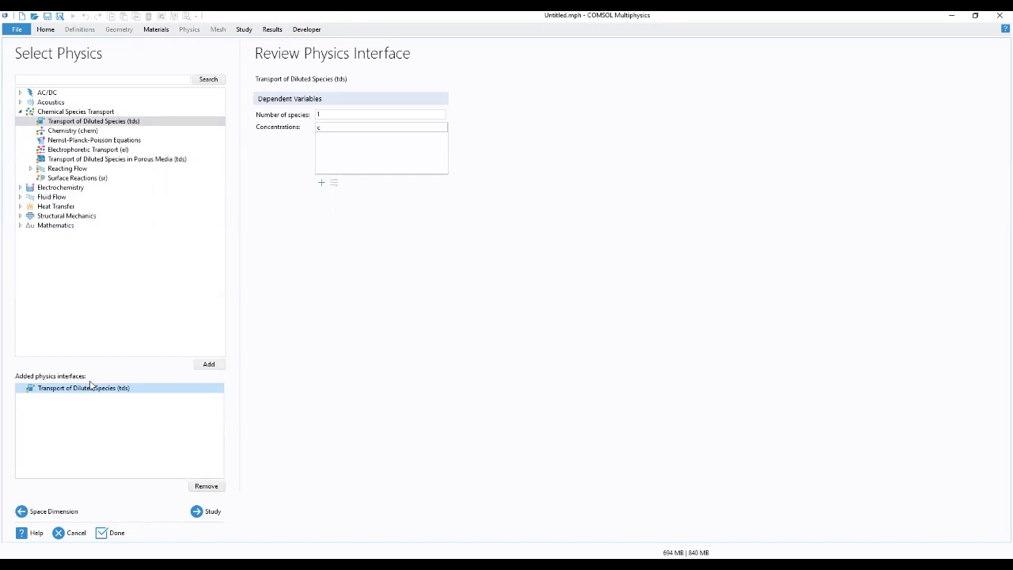
- Add the General Form Boundary PDE (gb) interface from the lower-dimension PDE interfaces under Mathematics
left_click(20, 226)
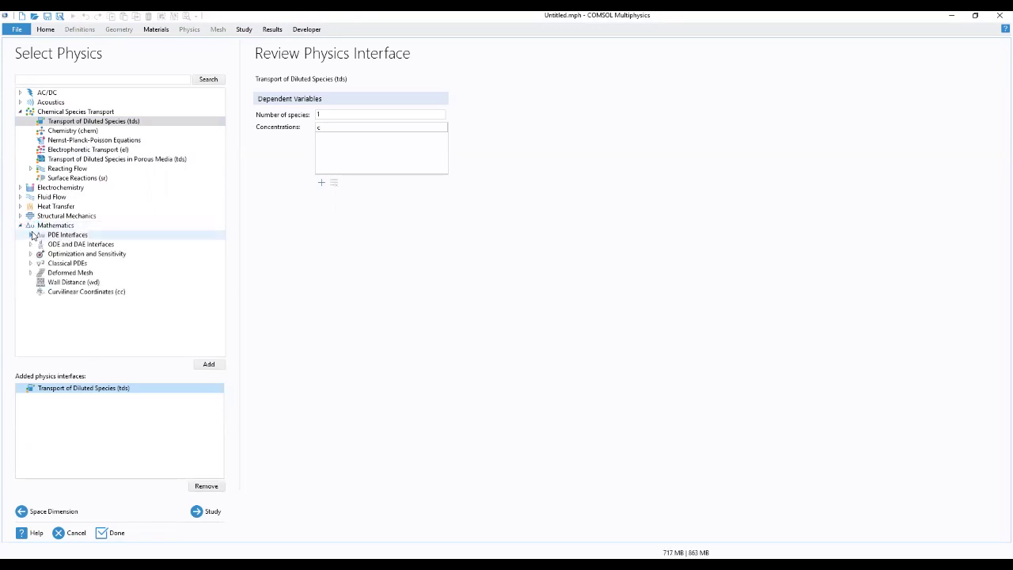
left_click(54, 239)
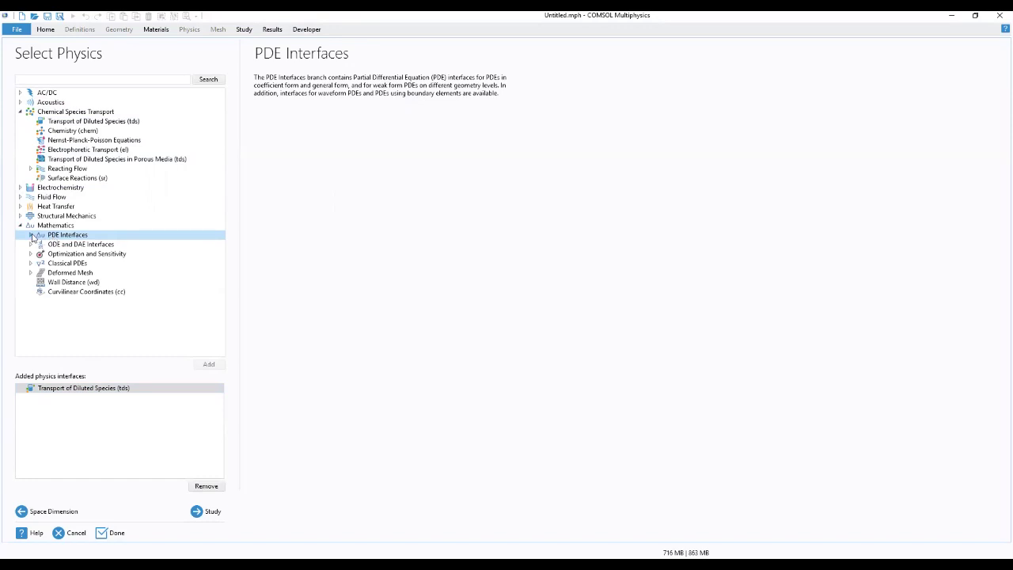
left_click(30, 235)
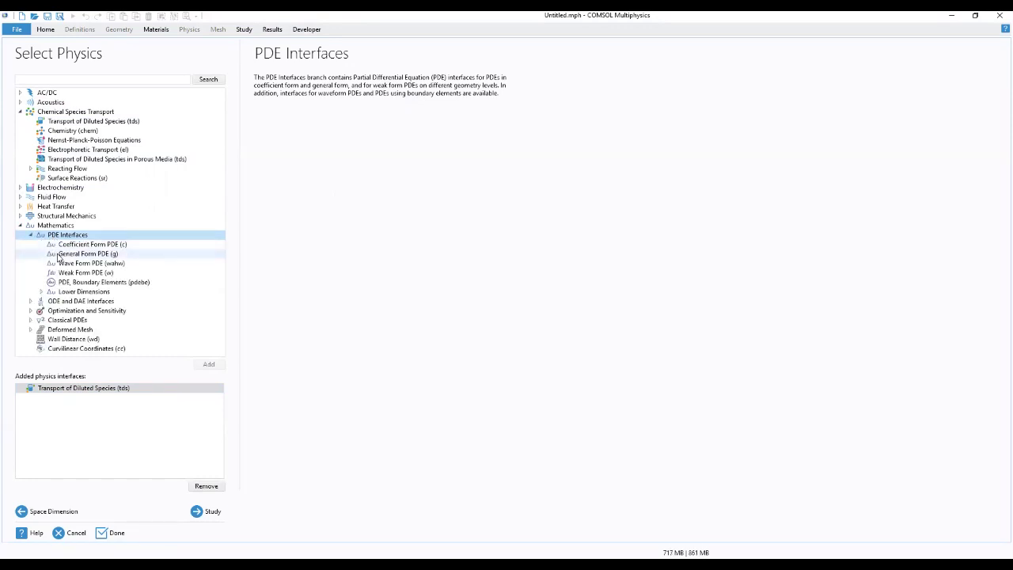
left_click(68, 293)
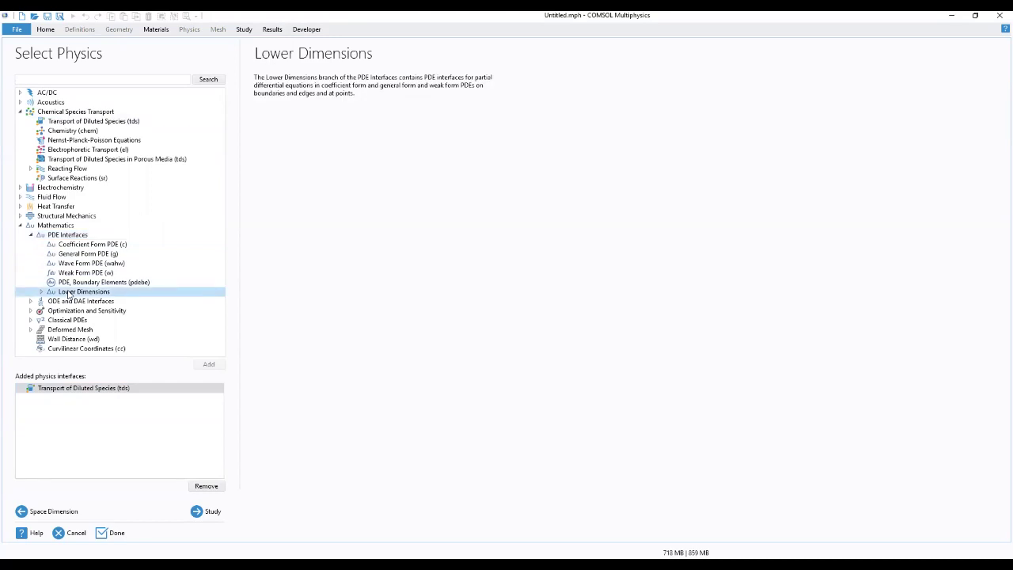
left_click(41, 292)
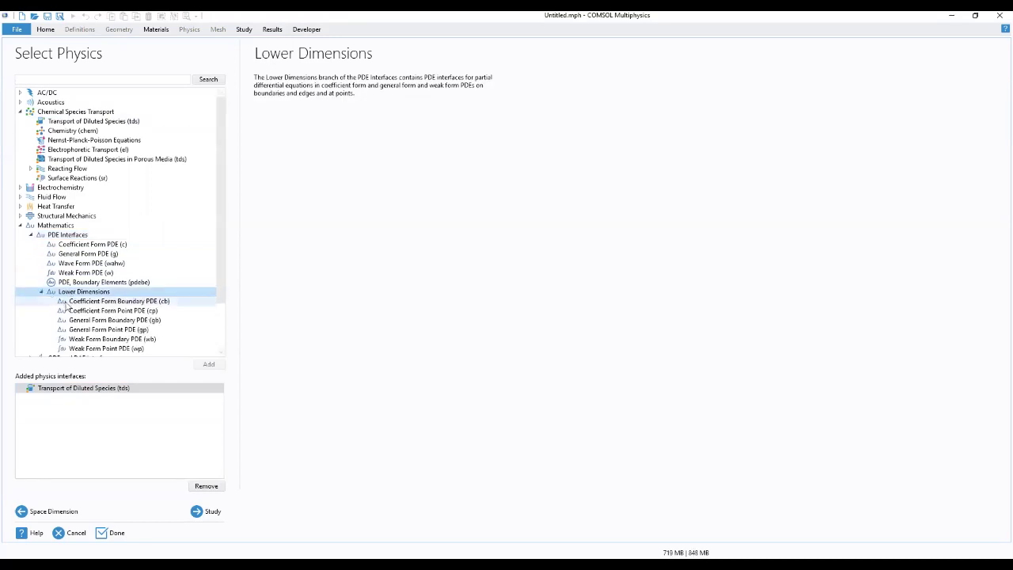
scroll(70, 307, "down", 1)
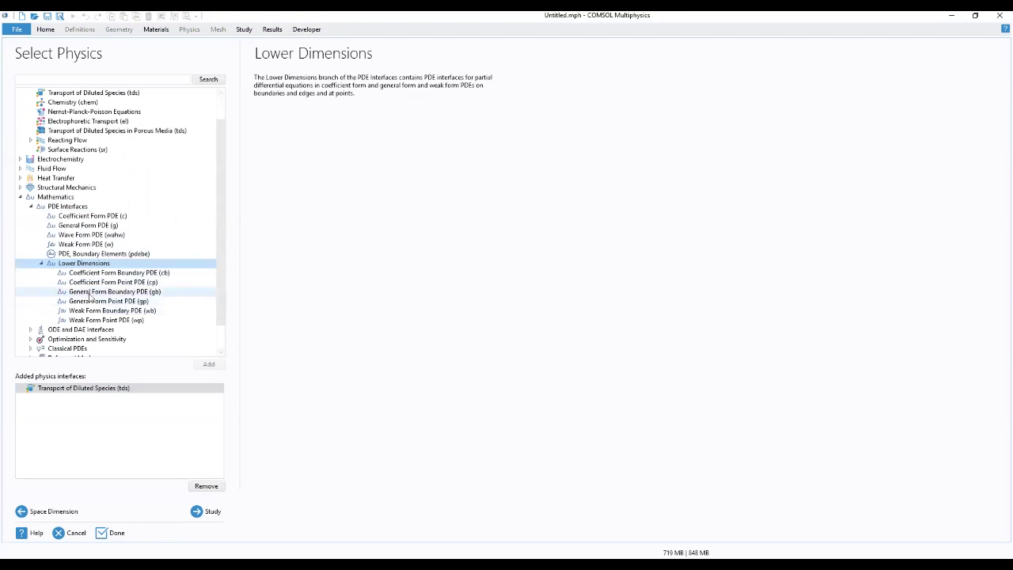
left_click(90, 292)
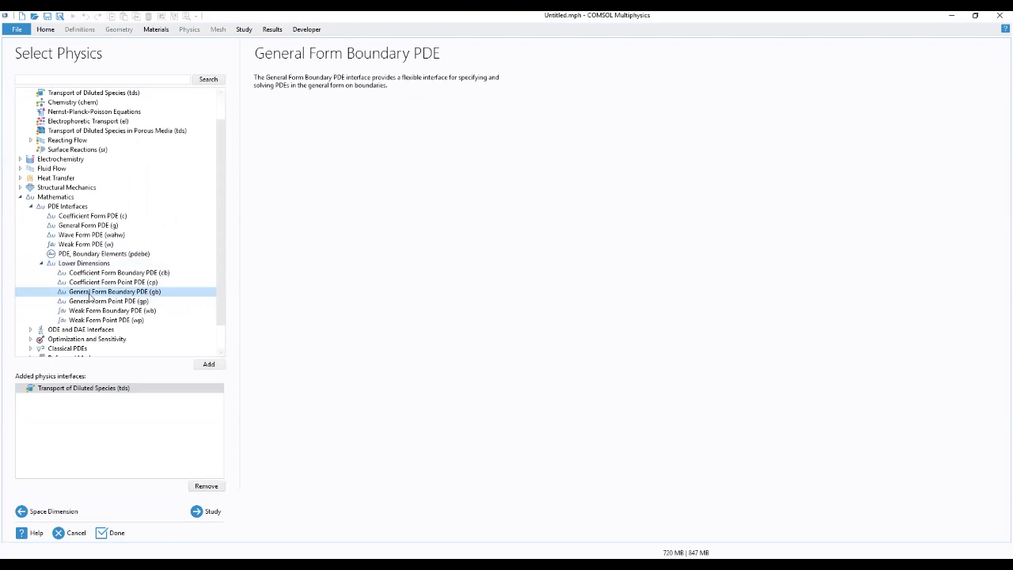
left_click(209, 365)
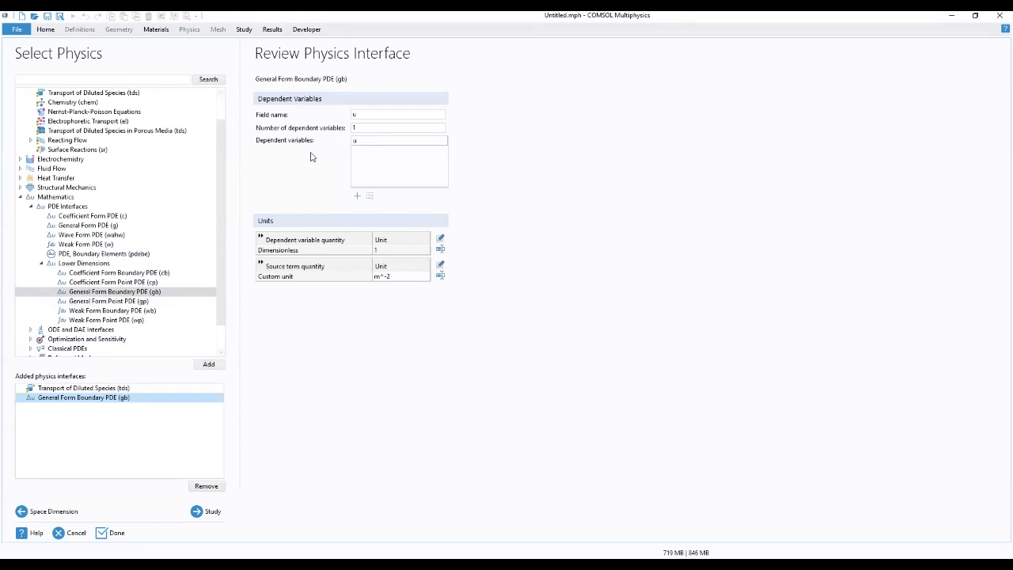
- Set the field name of the General Form Boundary PDE's dependent variable to cs
double_click(365, 116)
type("CS")
key("BackSpace")
key("BackSpace")
type("cs")
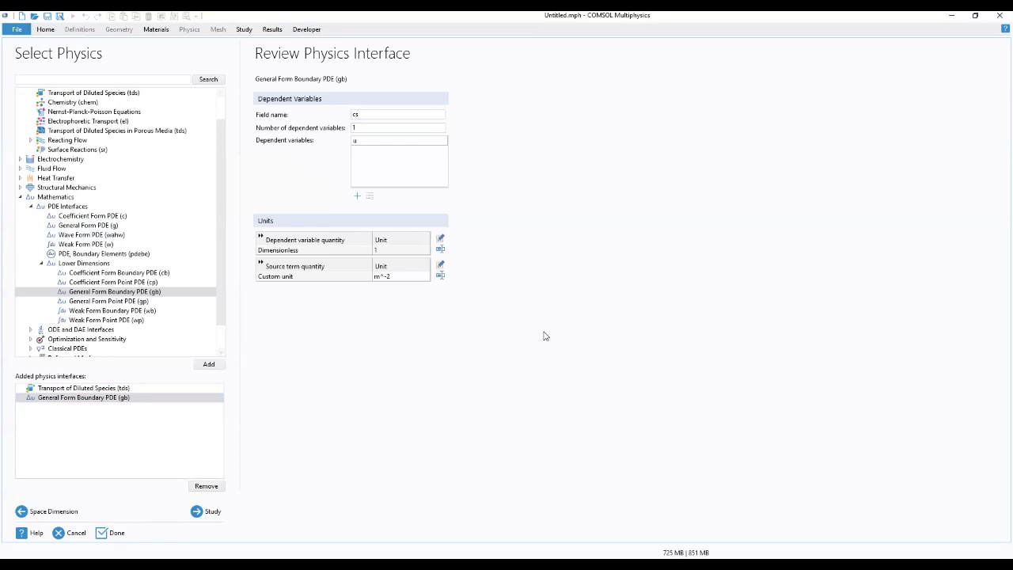
- Choose a Time Dependent study and finish the model setup without saving changes to Untitled.mph
left_click(208, 512)
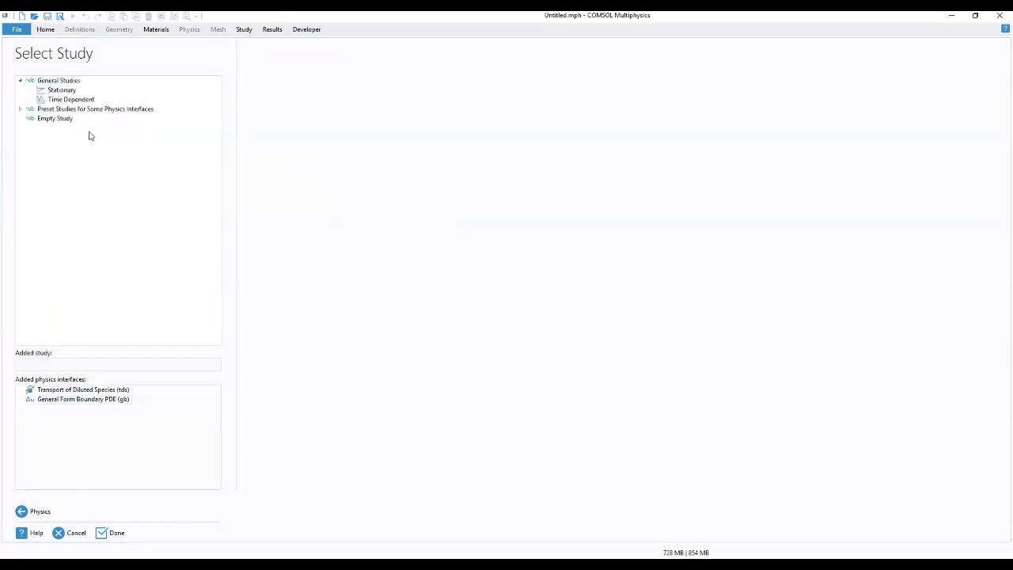
left_click(77, 101)
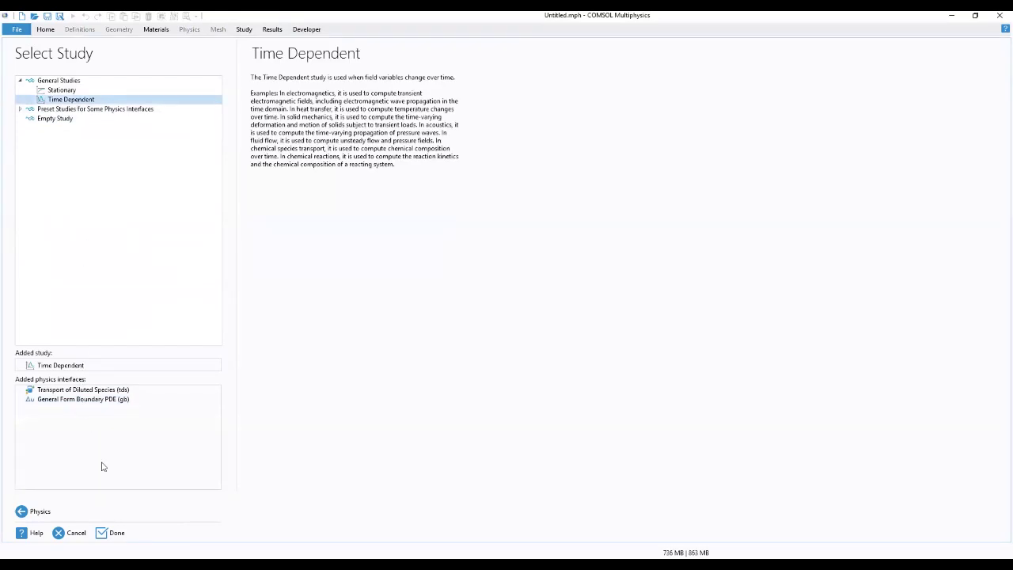
left_click(107, 534)
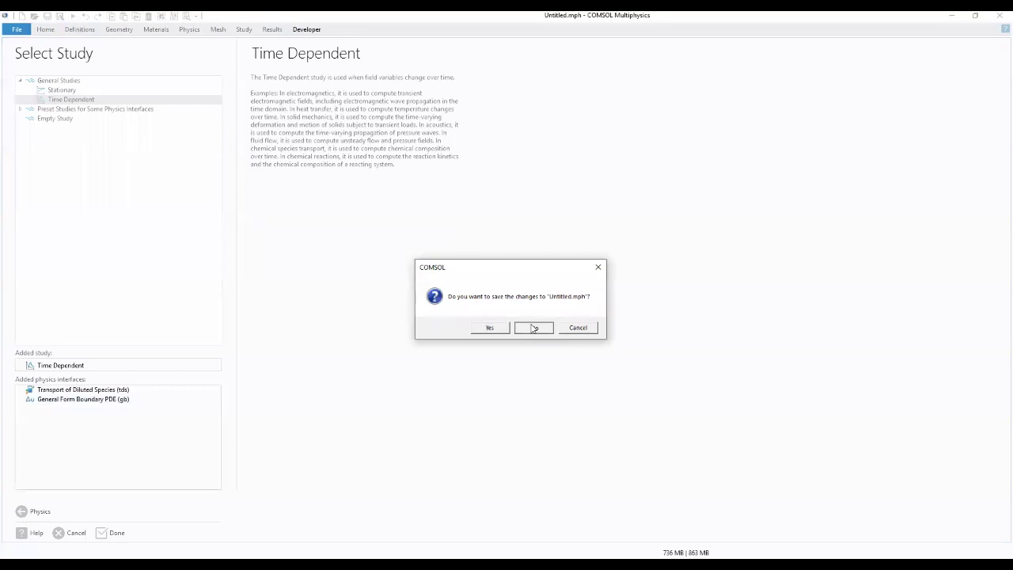
left_click(535, 329)
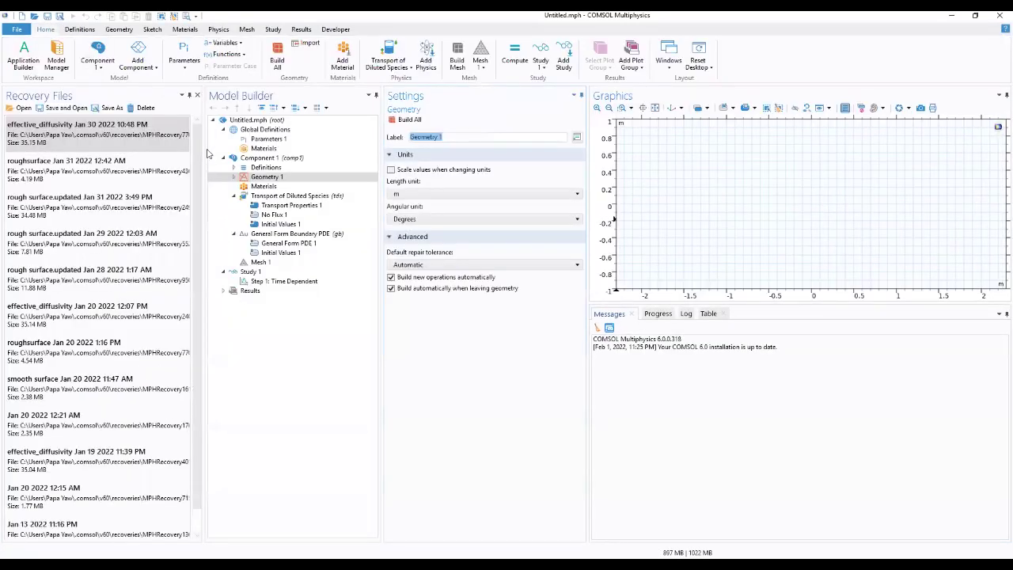
- Load the global parameters from the text file transport_and_adsorption_parameters into Parameters 1
left_click_drag(204, 130, 26, 129)
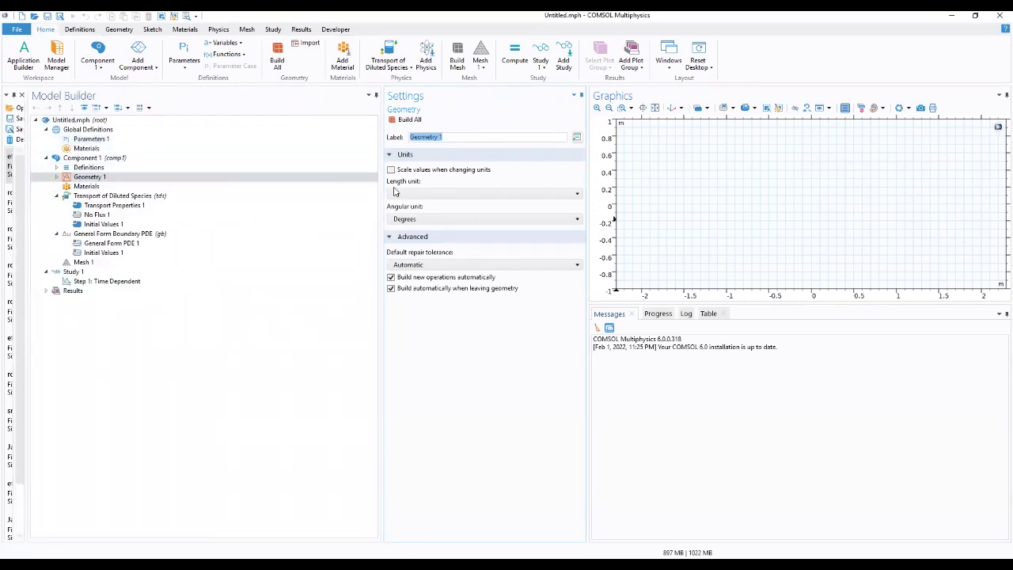
left_click_drag(381, 190, 292, 186)
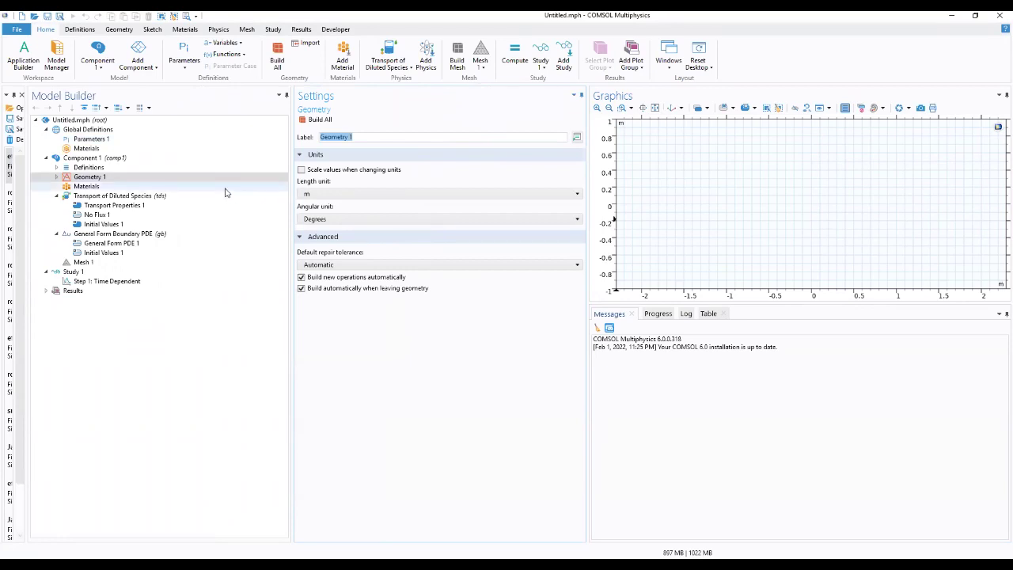
left_click(92, 139)
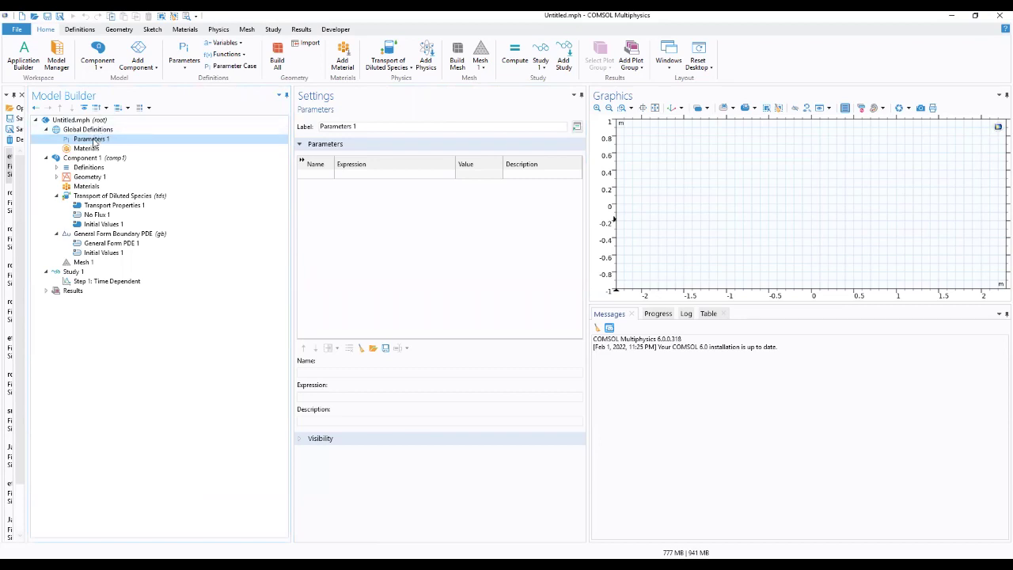
left_click(373, 349)
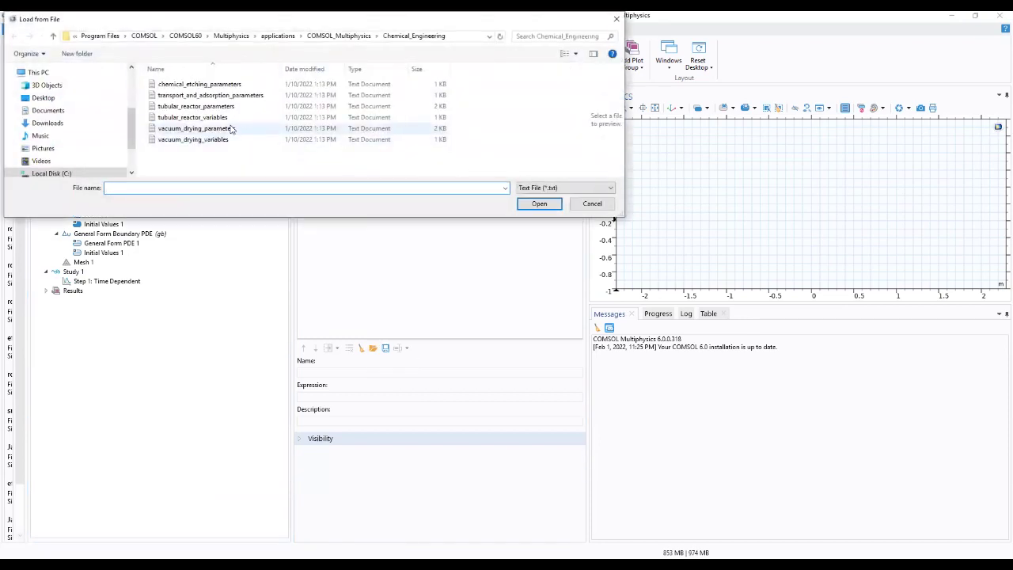
left_click(214, 96)
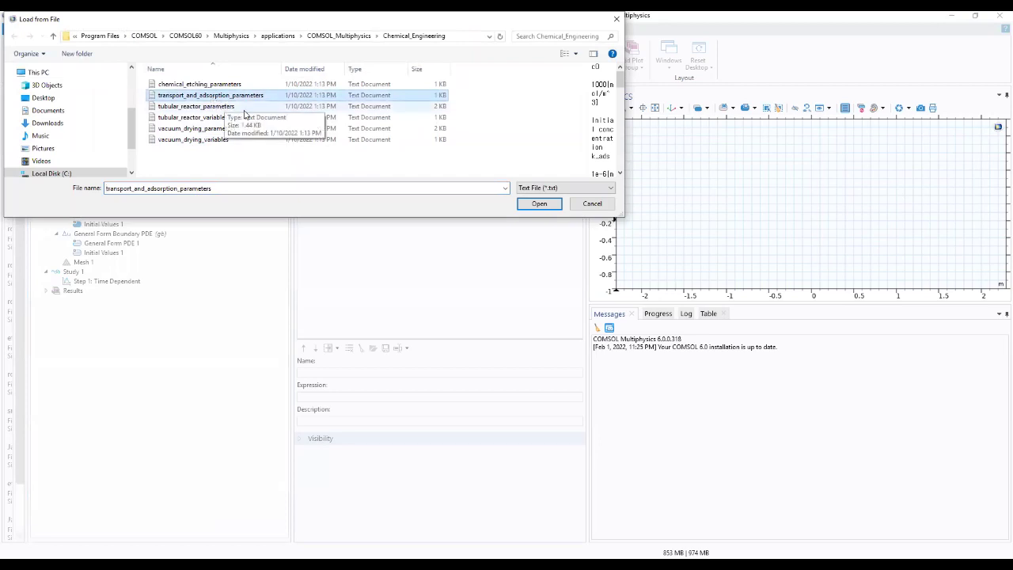
left_click(536, 206)
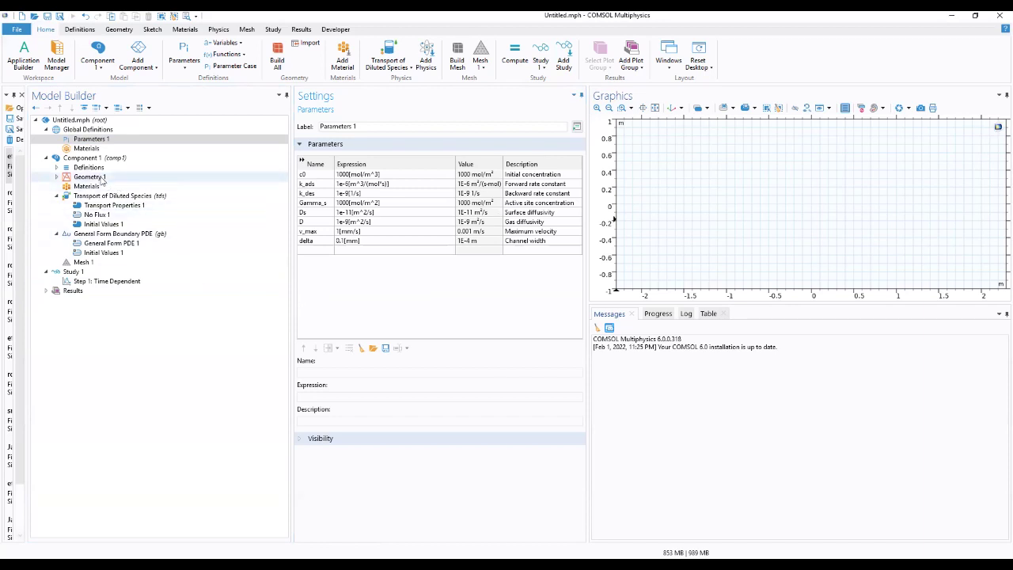
- Set the length unit of Geometry 1 to mm
left_click(100, 179)
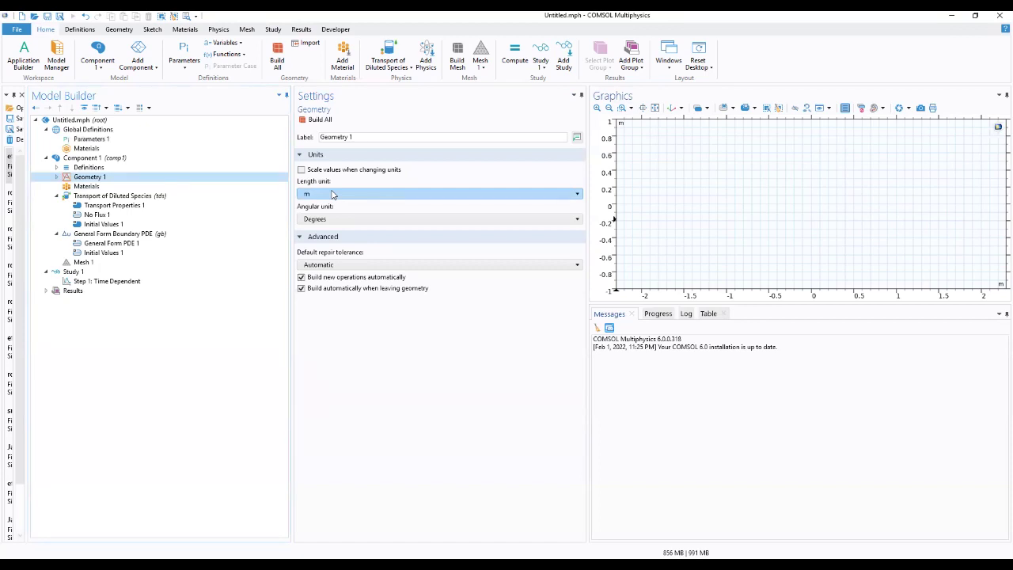
left_click(333, 195)
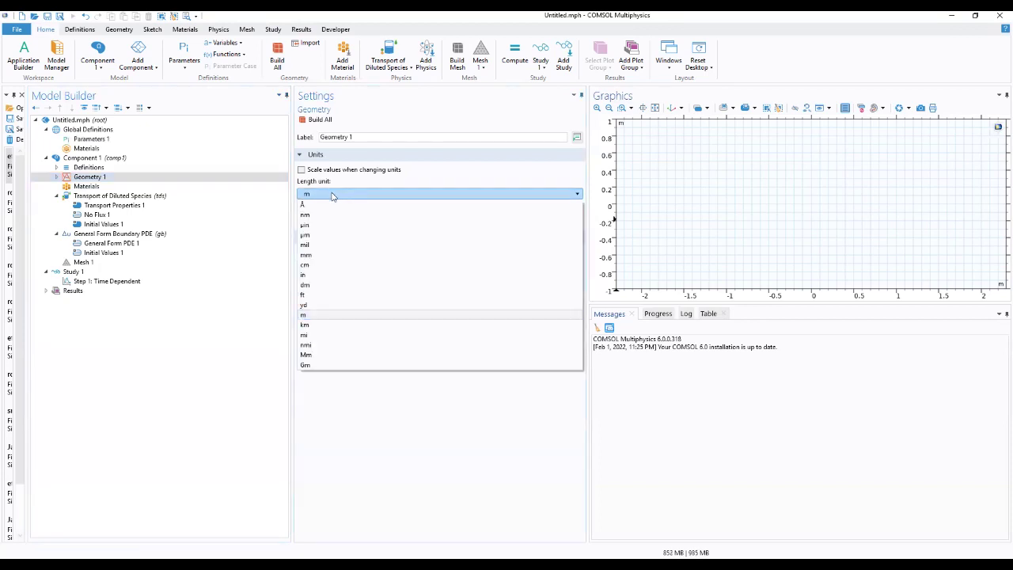
left_click(319, 256)
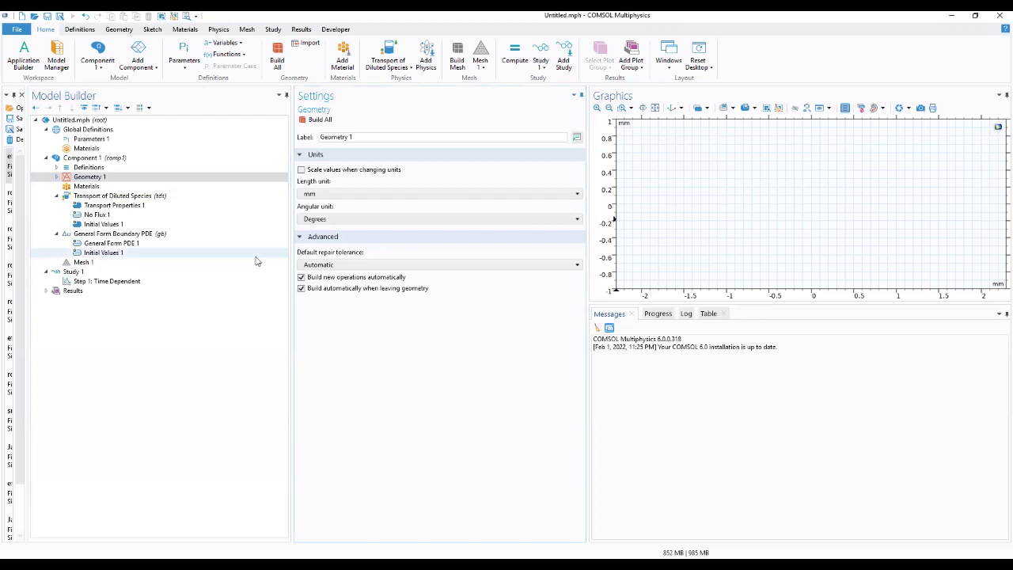
- Enlarge the graphics area by shrinking the neighbouring settings and message areas
left_click_drag(651, 301, 645, 410)
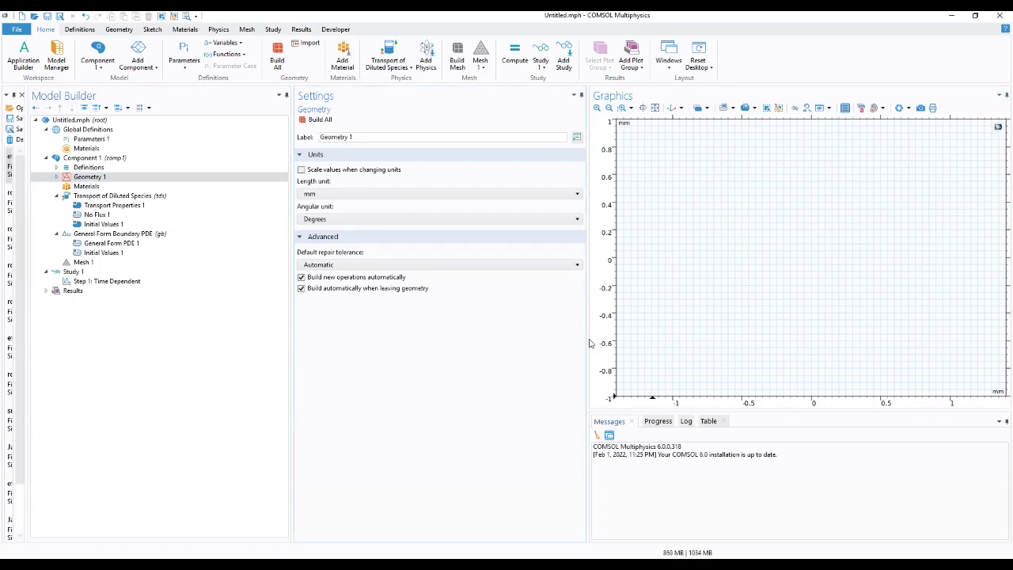
left_click_drag(589, 343, 550, 343)
left_click_drag(665, 410, 652, 446)
- Add a rectangle to Geometry 1 with a width of 0.1 mm and a height of 0.3 mm
left_click(96, 178)
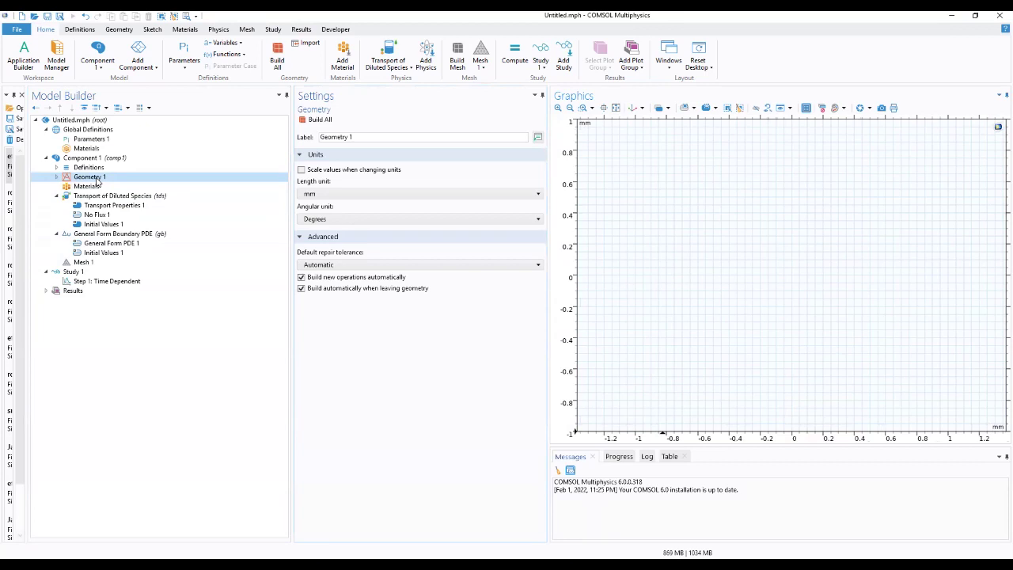
right_click(98, 182)
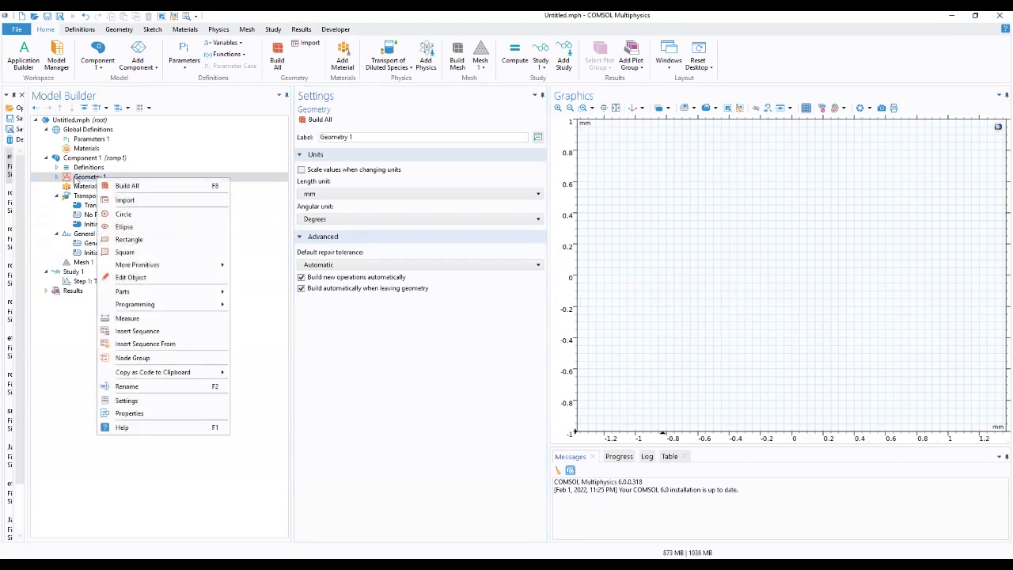
left_click(127, 240)
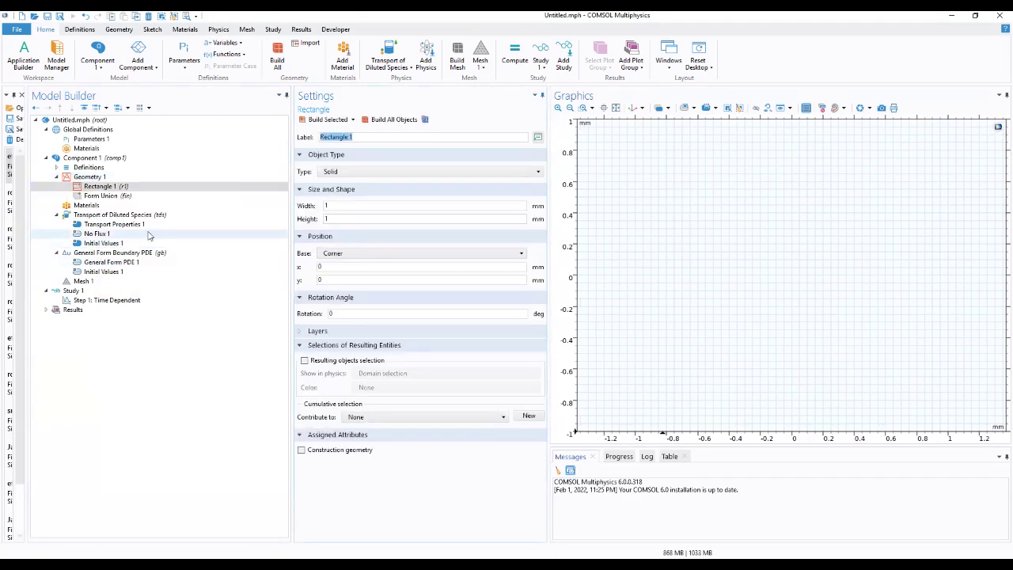
key("Tab")
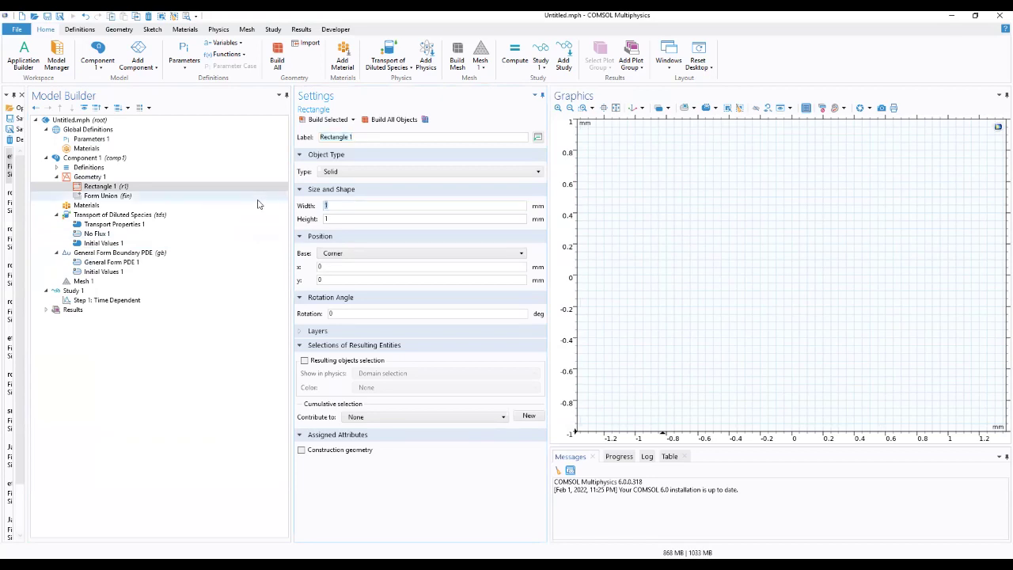
type("0.")
key("Tab")
type("0.3")
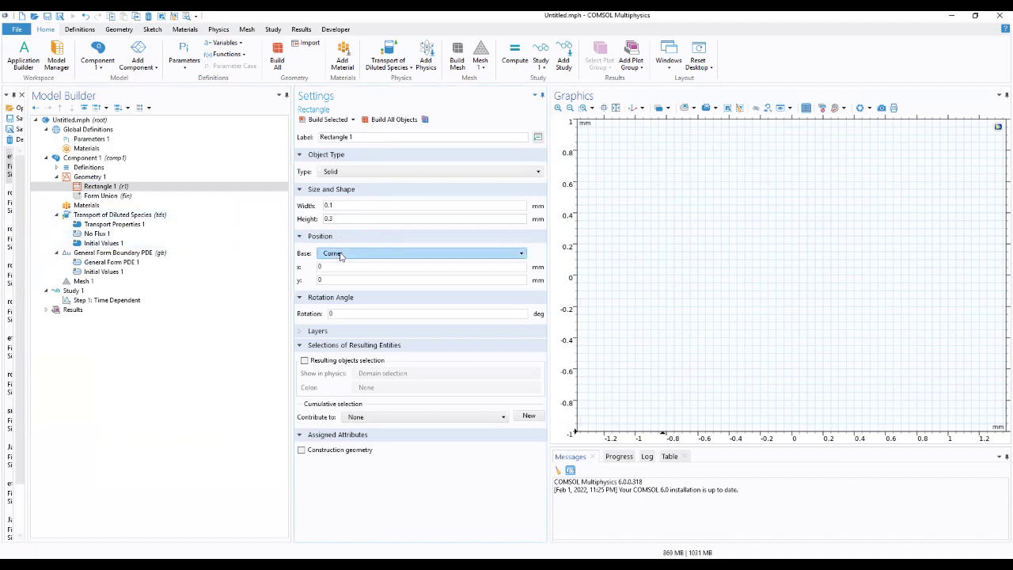
- Position the rectangle's base corner at y = -0.1 mm and build all geometry objects
left_click(325, 278)
type("-")
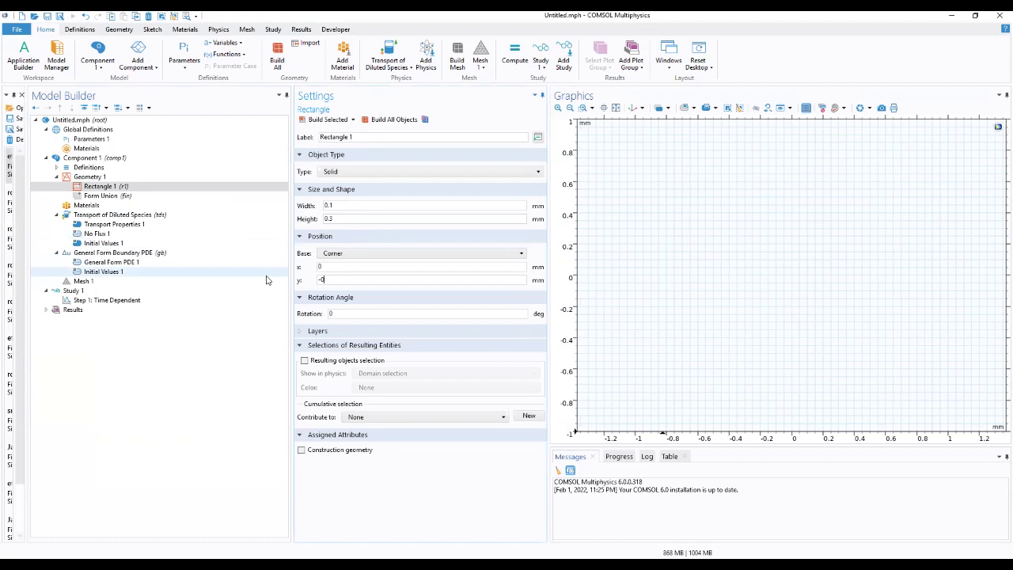
type("0.1")
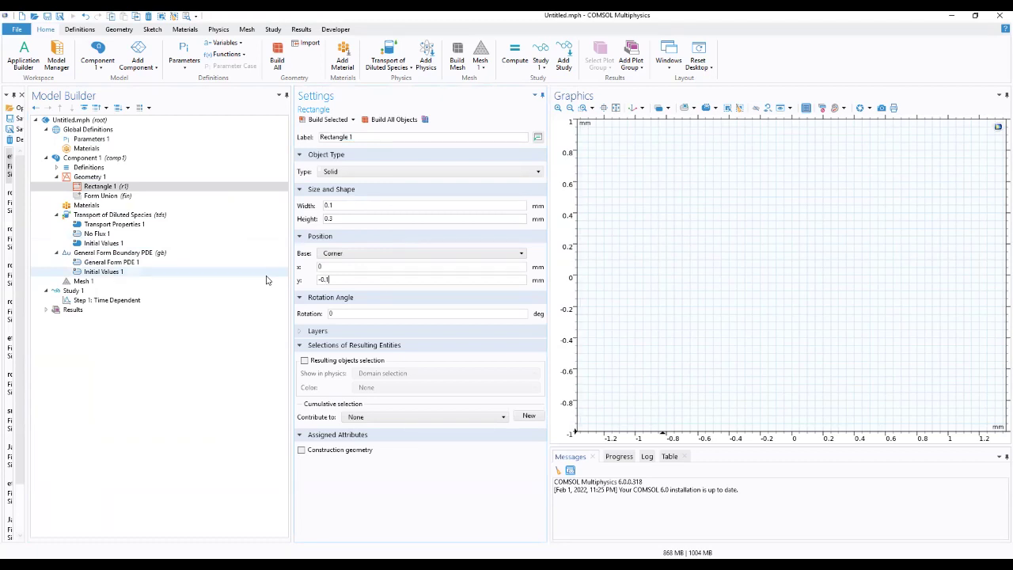
left_click(382, 121)
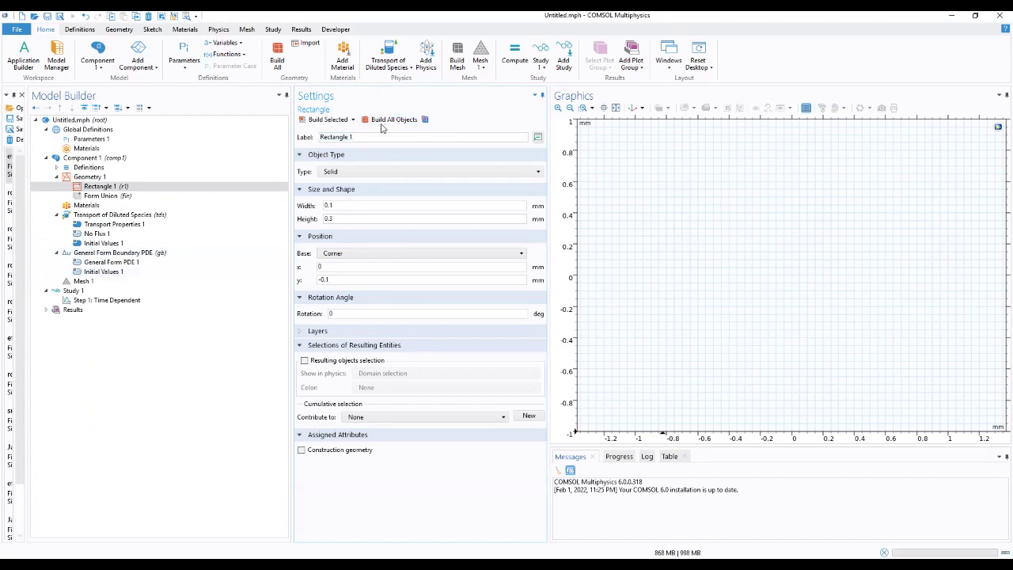
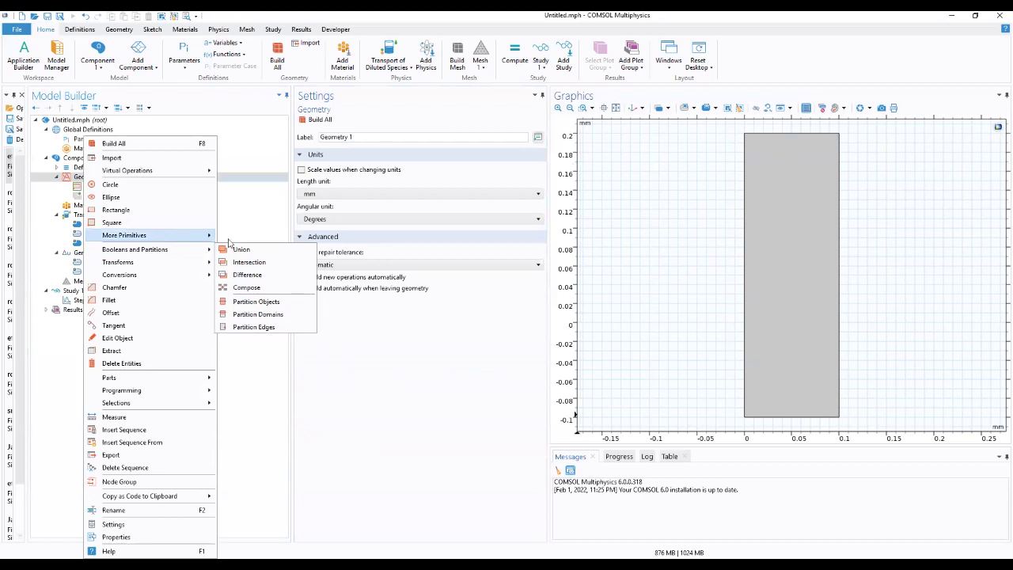
- Add a point to Geometry 1 at x = 0.1 mm and y = 0.1 mm and build all geometry objects
mouse_move(159, 237)
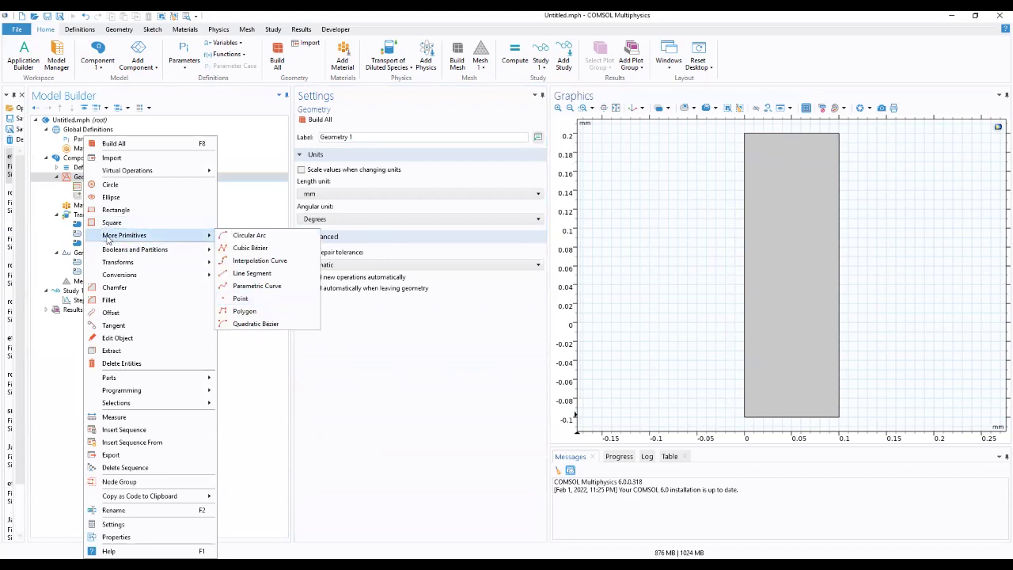
left_click(239, 299)
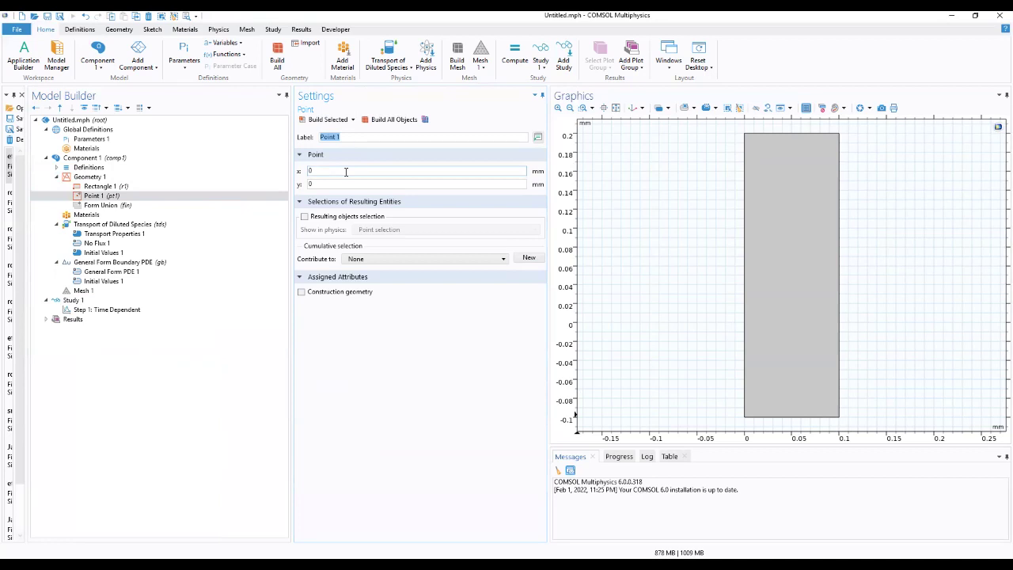
left_click(346, 171)
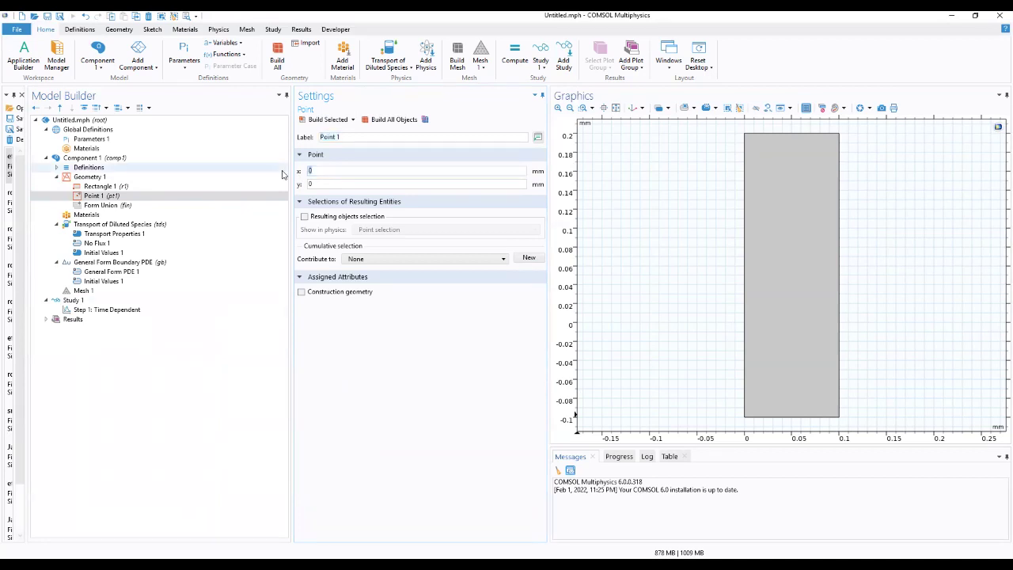
type("0.1")
key("Tab")
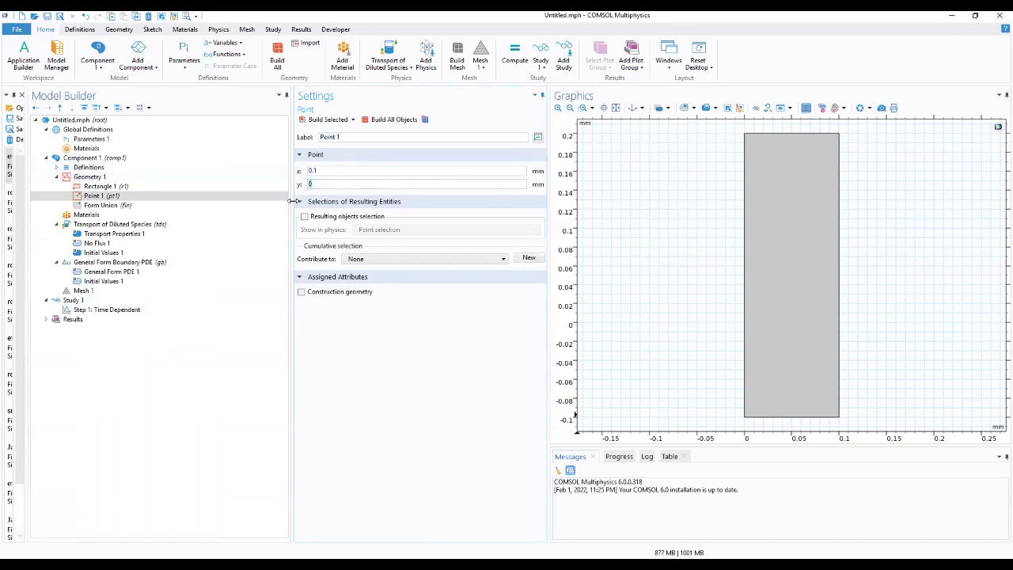
type("0.1")
left_click(394, 120)
scroll(860, 224, "up", 5)
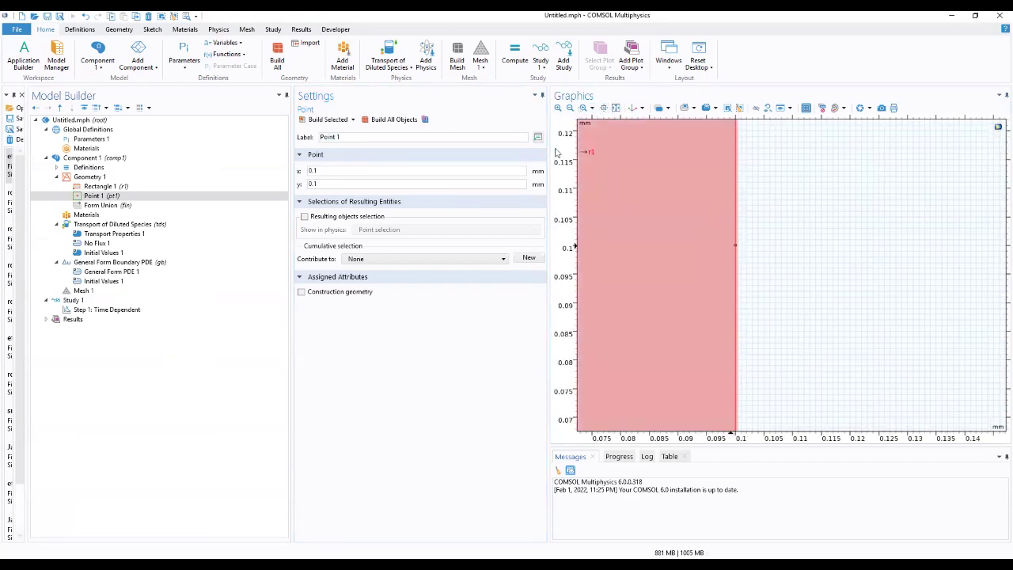
left_click(616, 110)
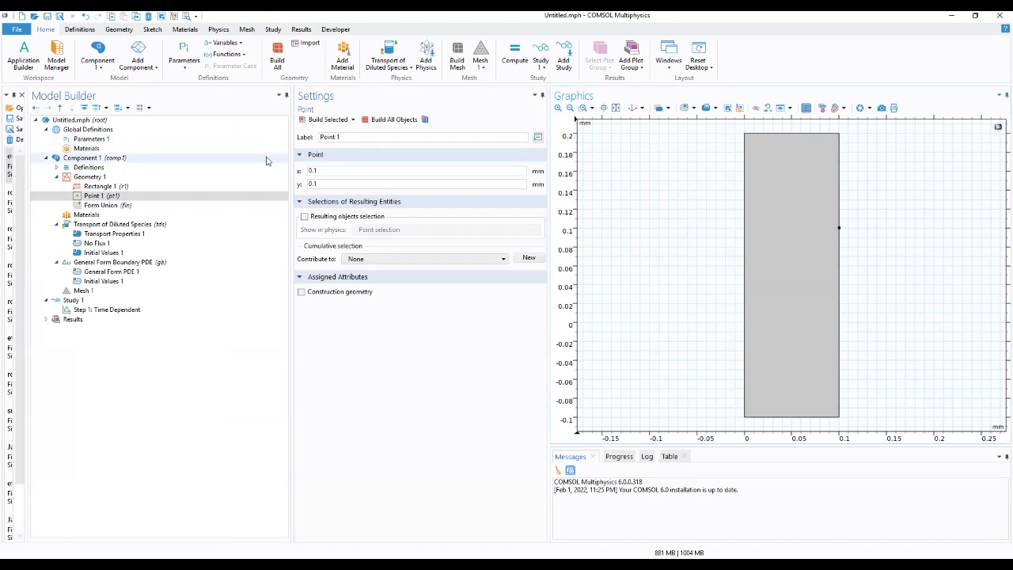
- Add a second point to Geometry 1 at x = 0.1 mm and y = 0 mm and build it
left_click(95, 197)
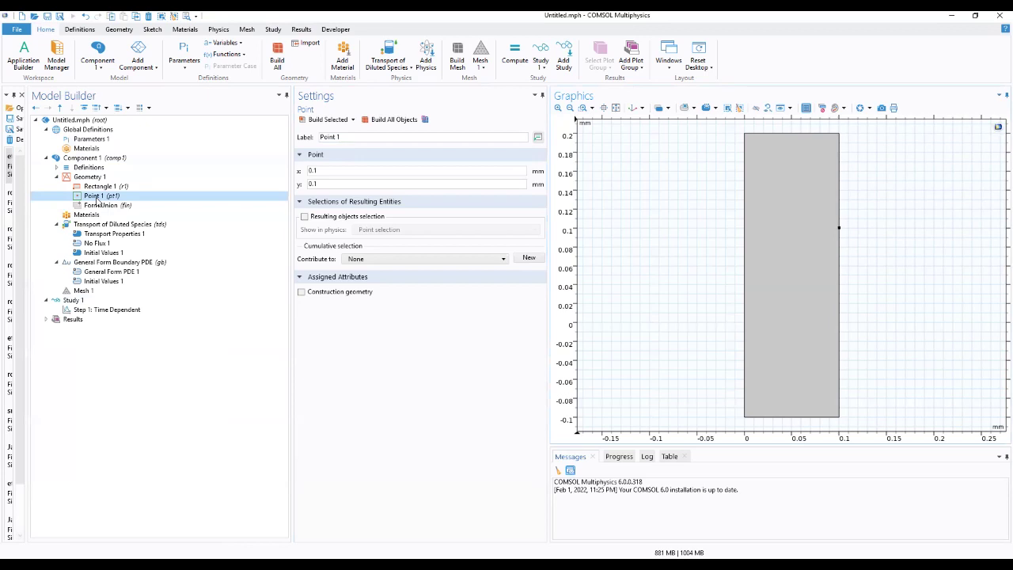
right_click(92, 176)
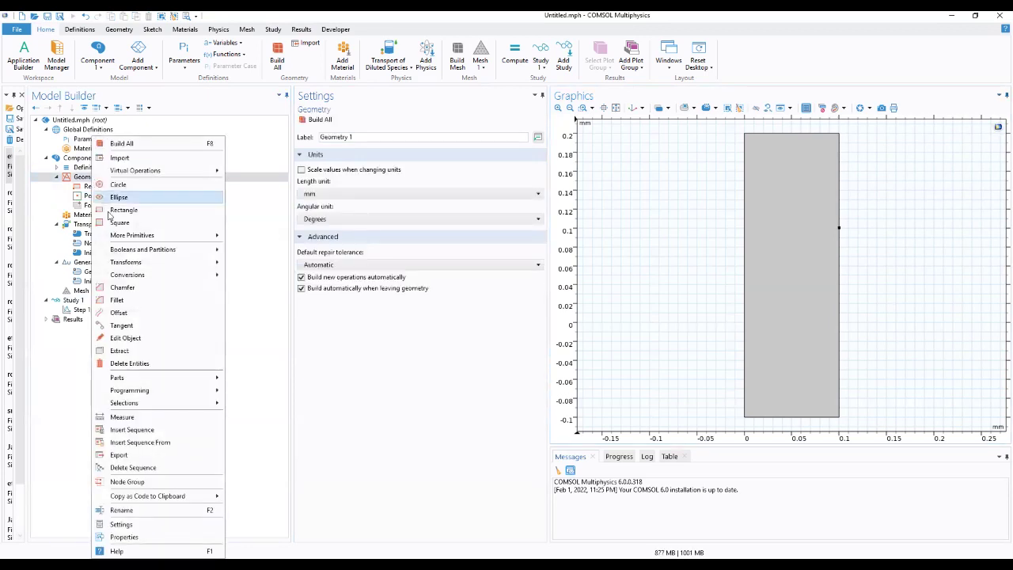
mouse_move(136, 250)
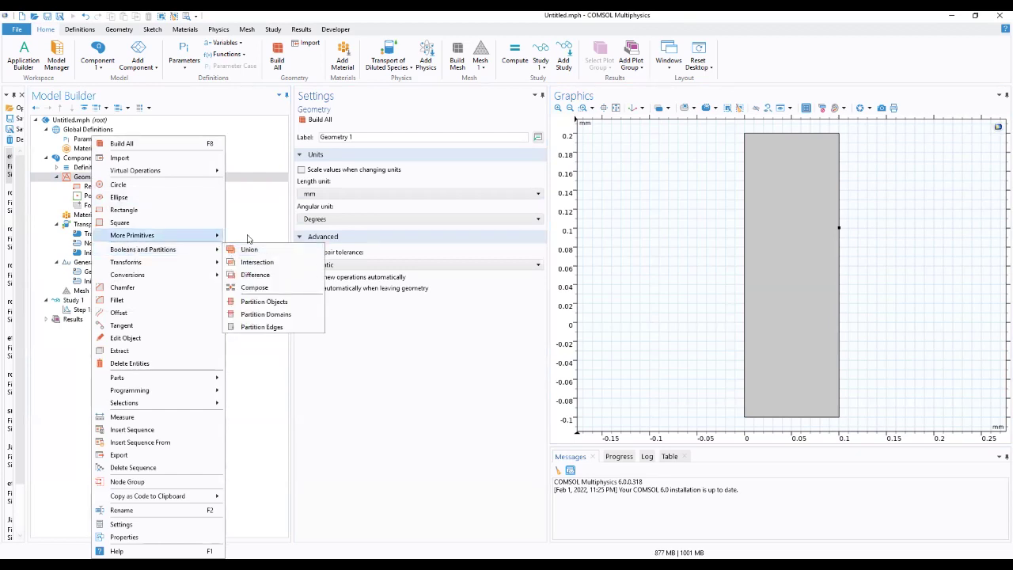
mouse_move(247, 238)
left_click(248, 299)
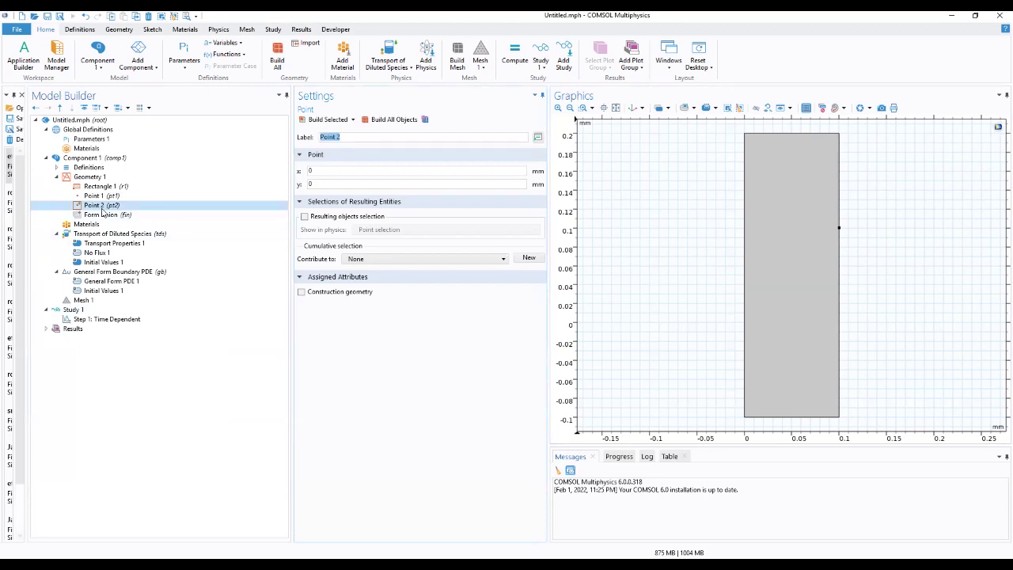
key("Tab")
type("0.1")
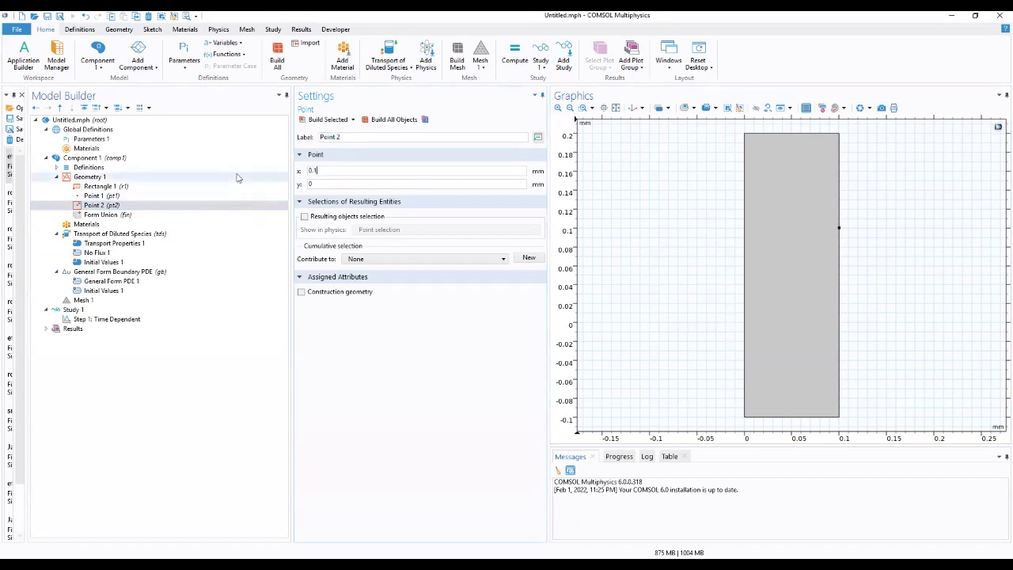
left_click(336, 120)
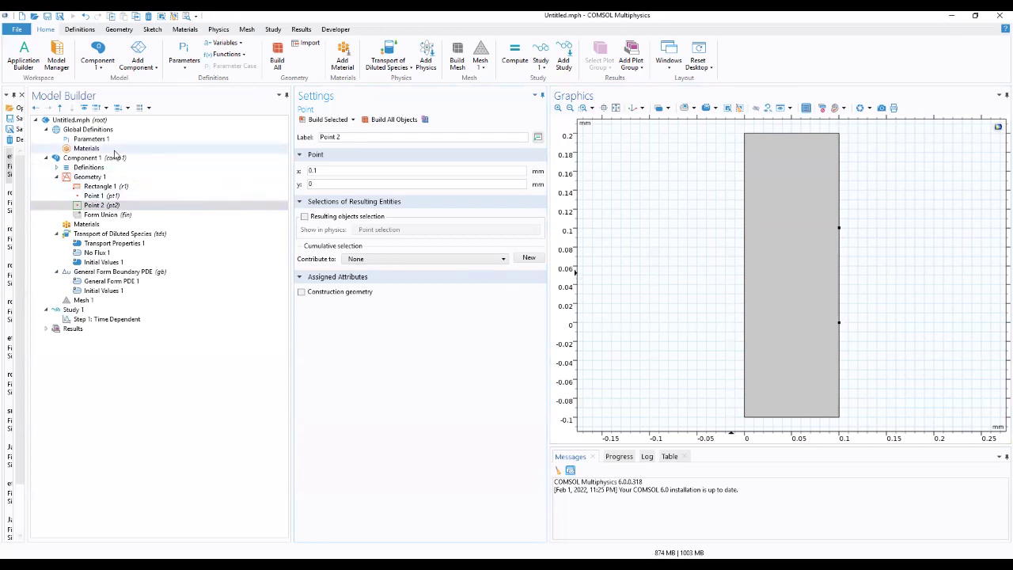
- Add a Variables node to the definitions of Component 1
left_click(88, 167)
right_click(97, 168)
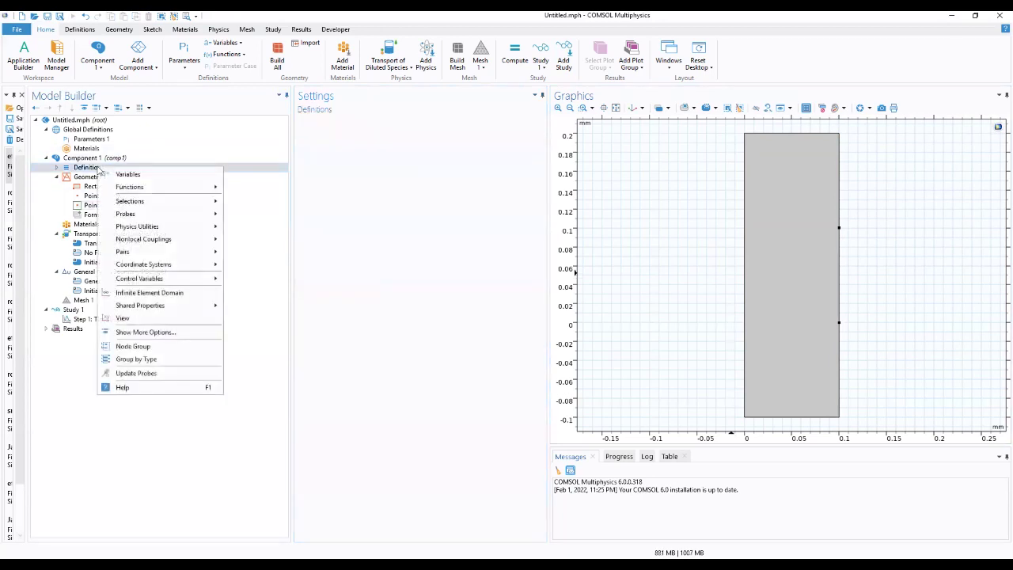
left_click(141, 179)
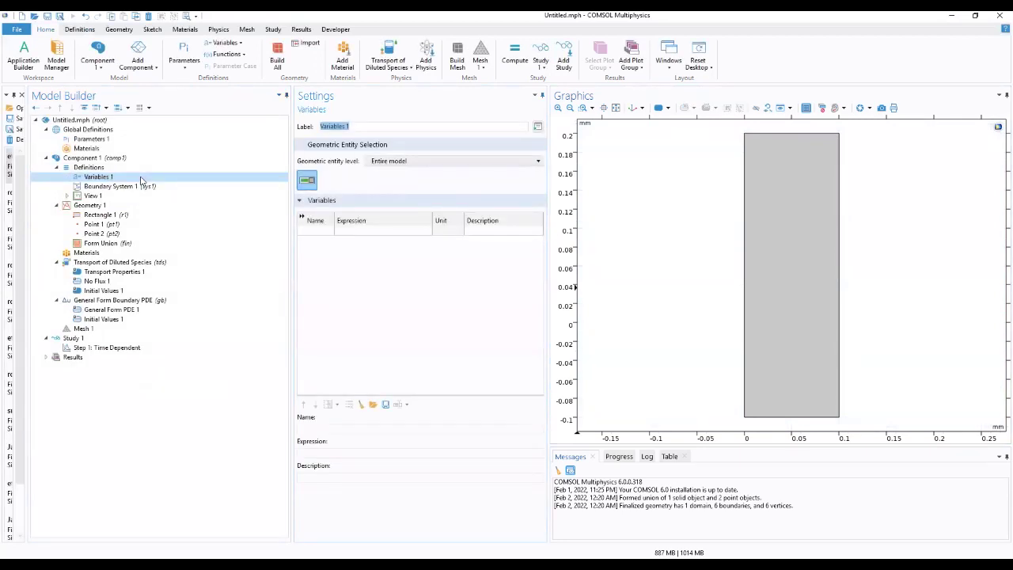
left_click(92, 168)
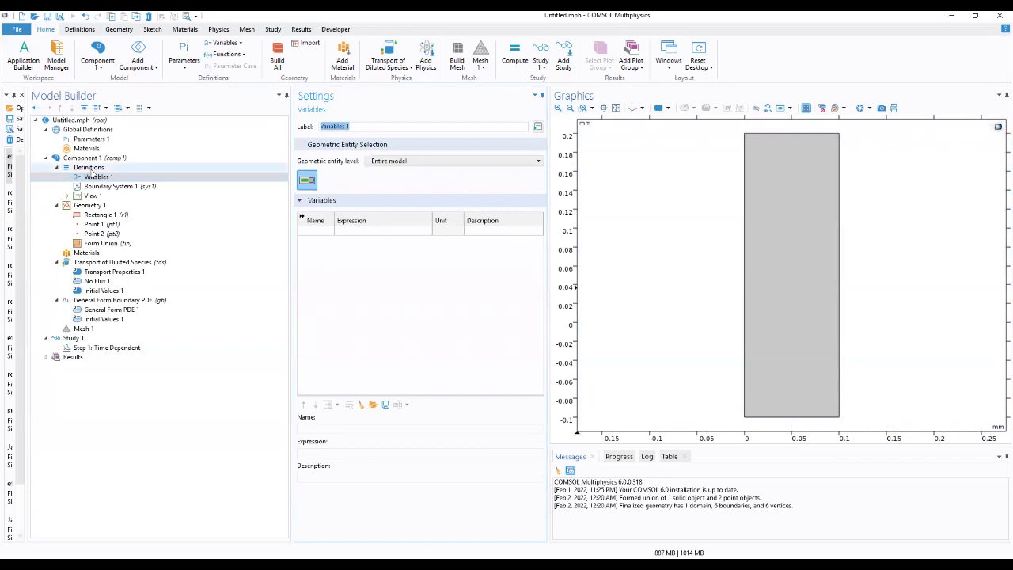
right_click(92, 169)
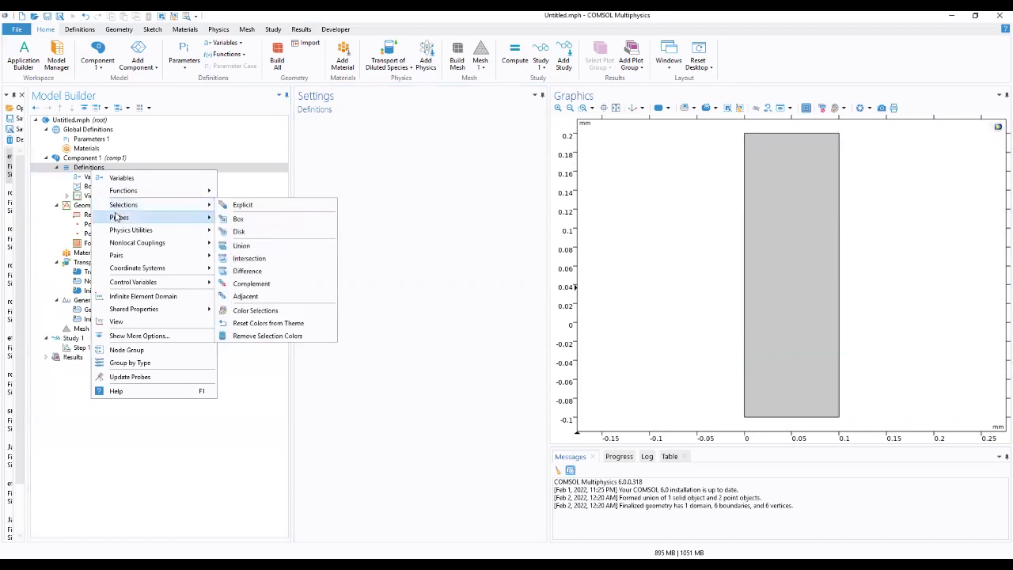
left_click(87, 158)
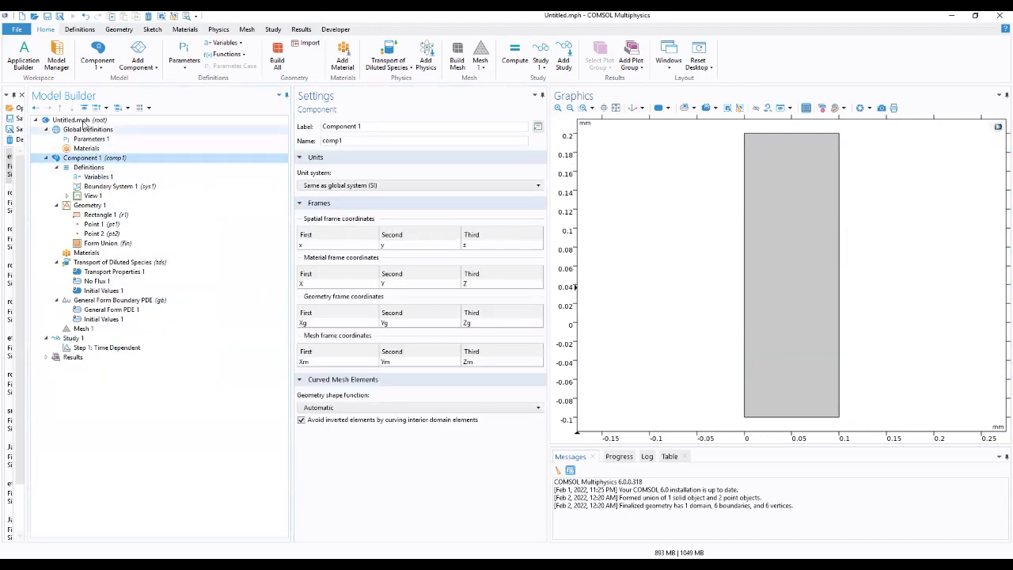
right_click(83, 122)
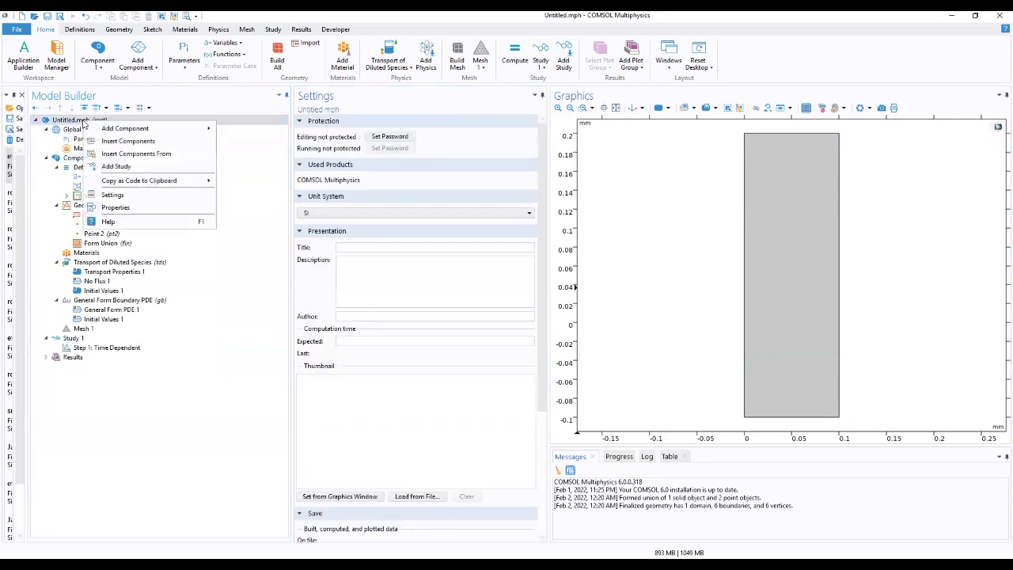
right_click(72, 131)
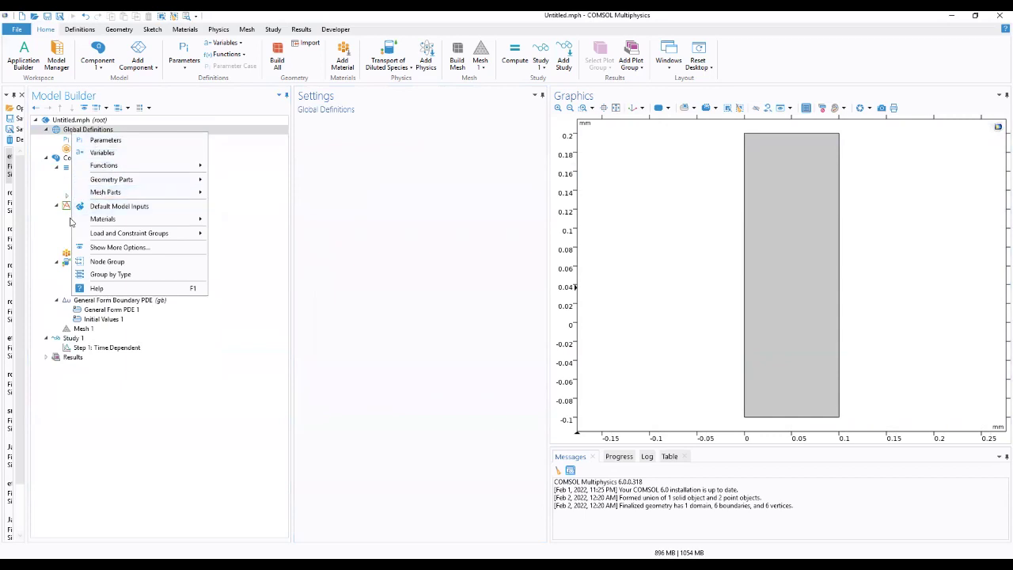
left_click(221, 209)
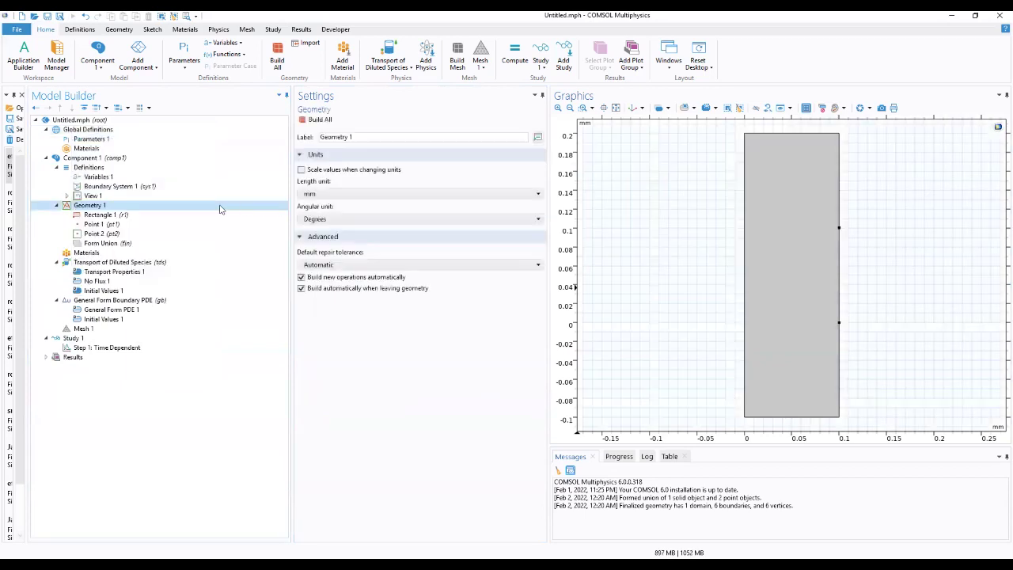
- Define variable R in Variables 1 as k_ads*c*(Gamma_s-cs)-k_des*cs with the description "Surface reaction rate"
left_click(108, 179)
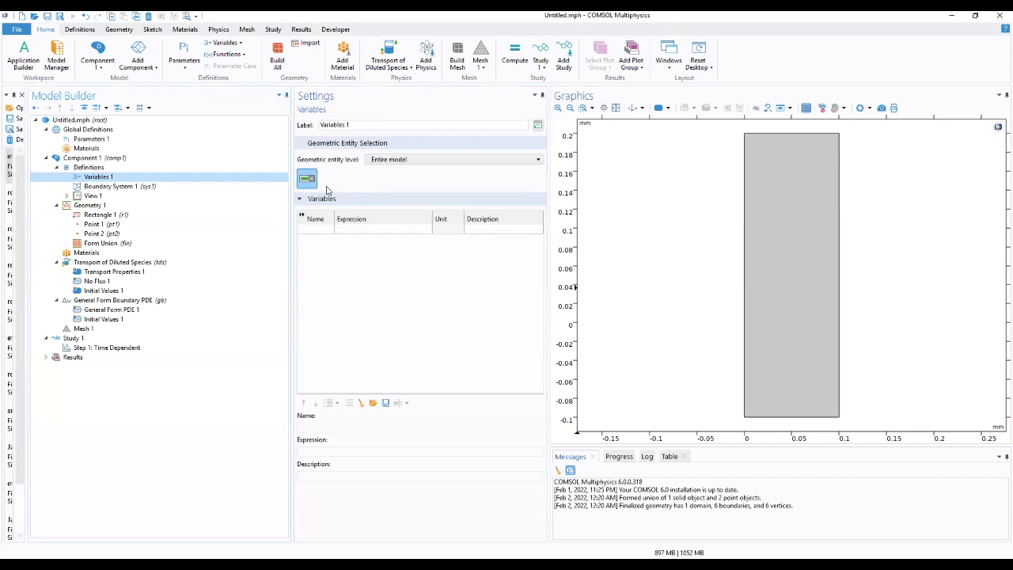
left_click(323, 237)
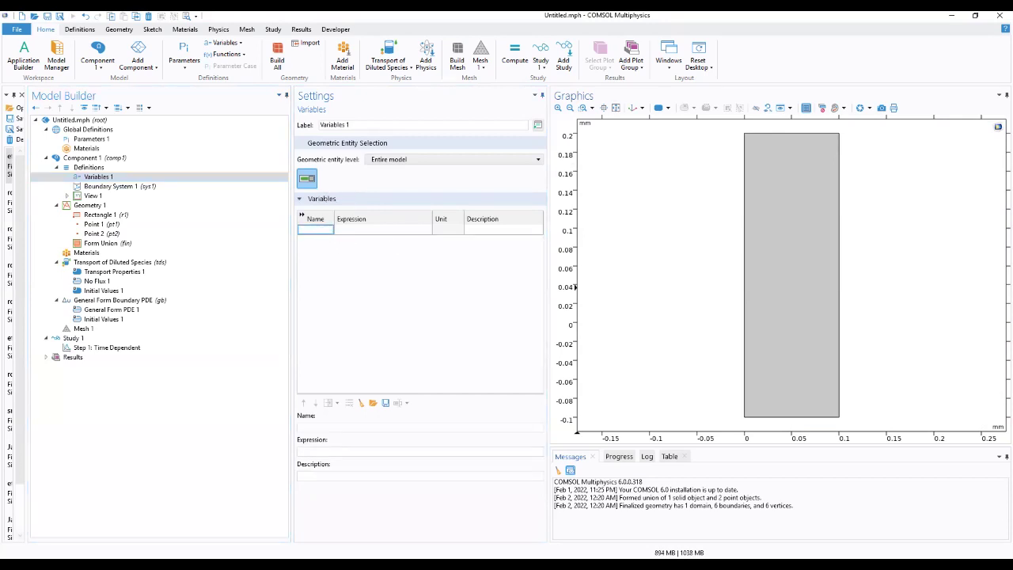
type("R")
left_click(368, 232)
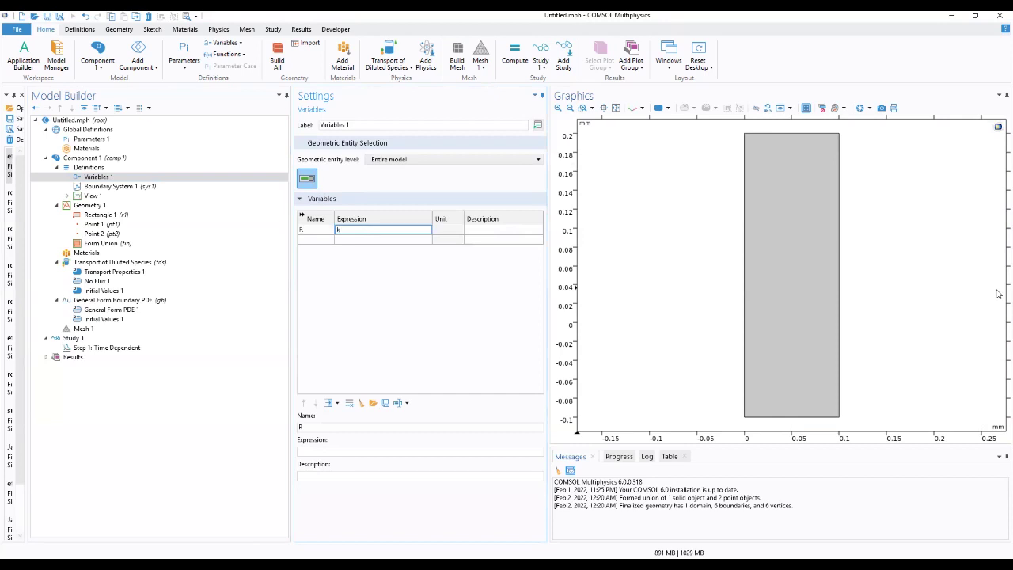
type("k_ads*c*(Gama")
key("BackSpace")
type("ma_s-cs)-k_des*cs")
left_click(471, 241)
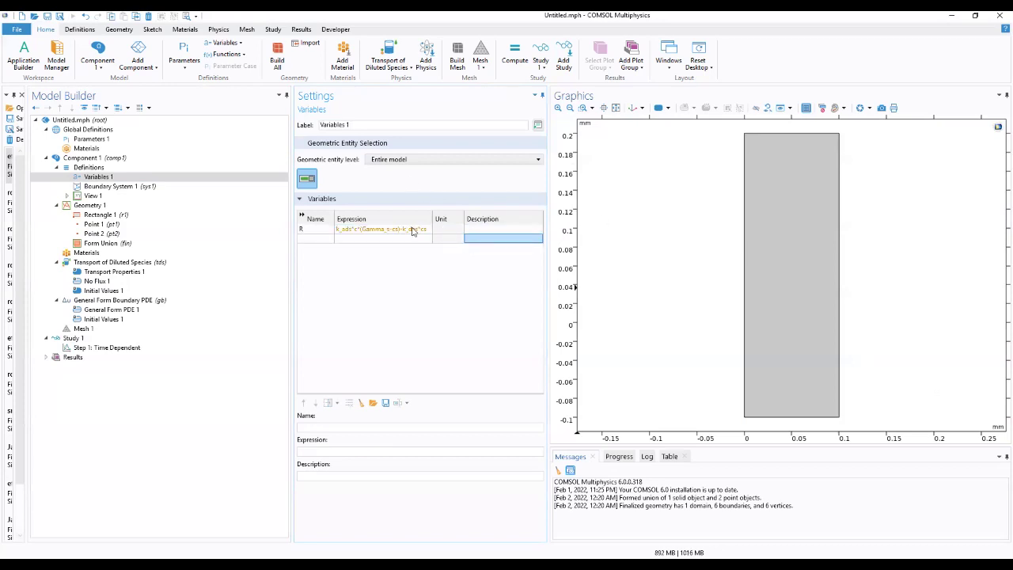
left_click(481, 230)
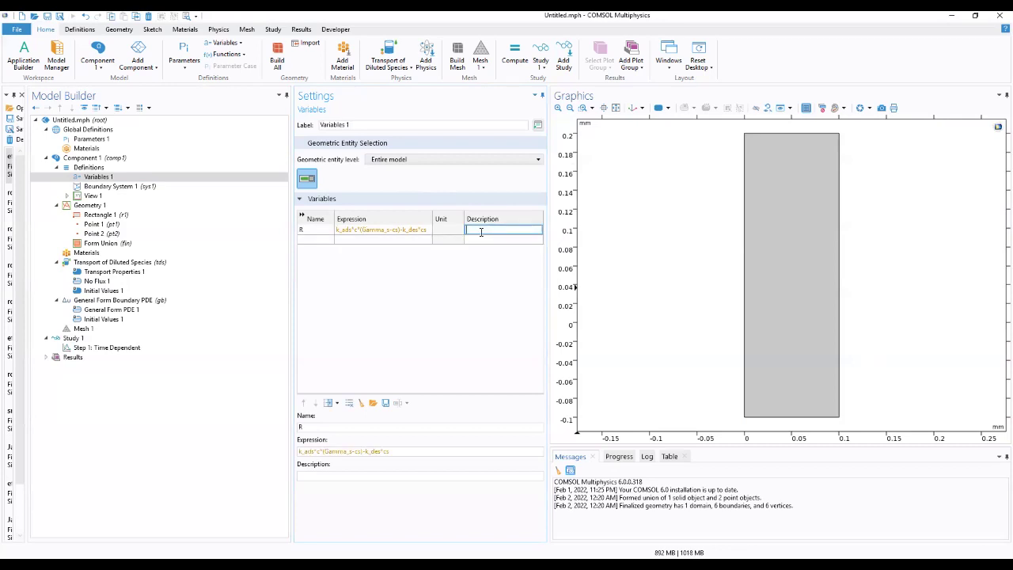
type("Surface reaction rate")
left_click(84, 139)
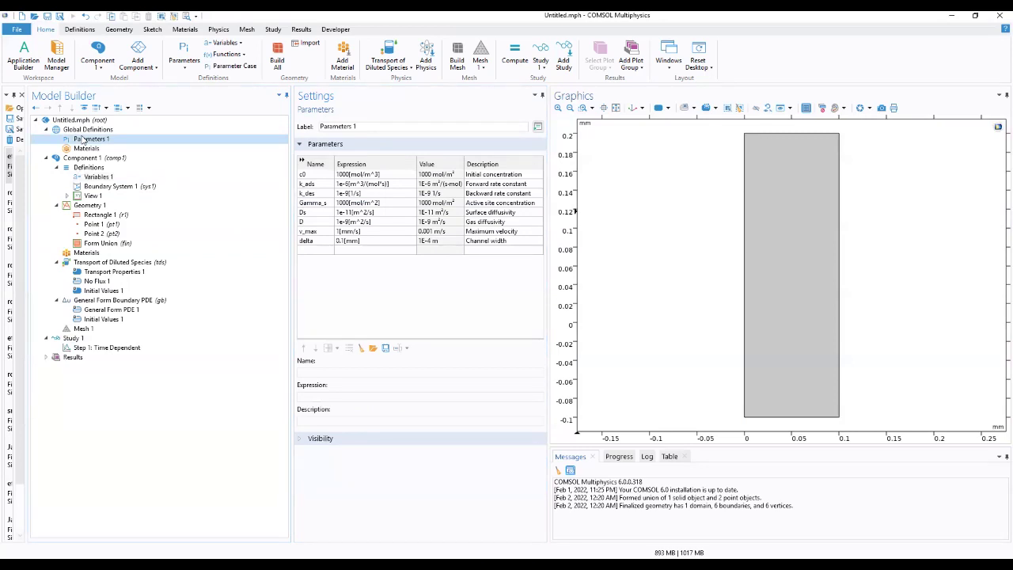
left_click(85, 177)
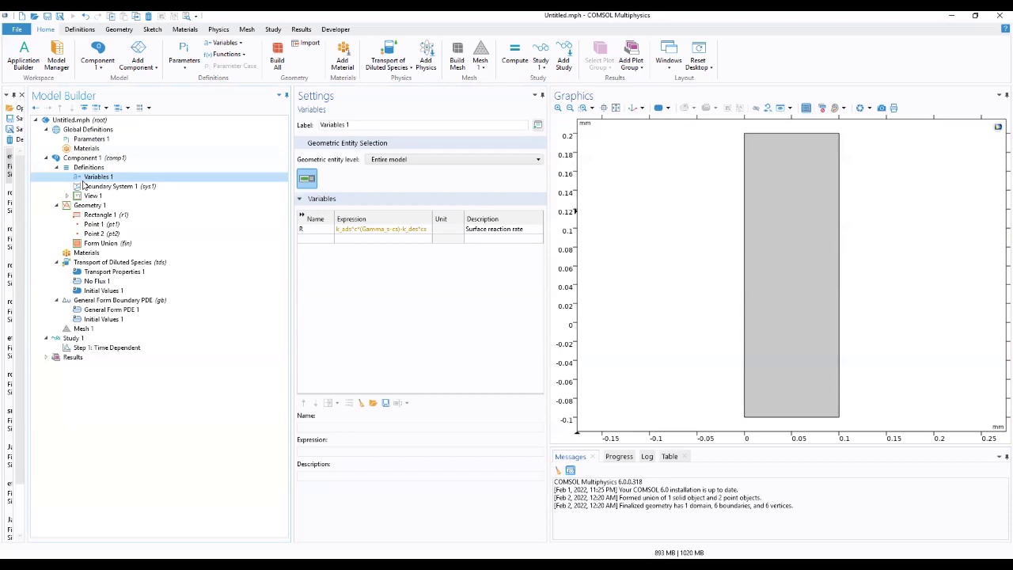
right_click(84, 177)
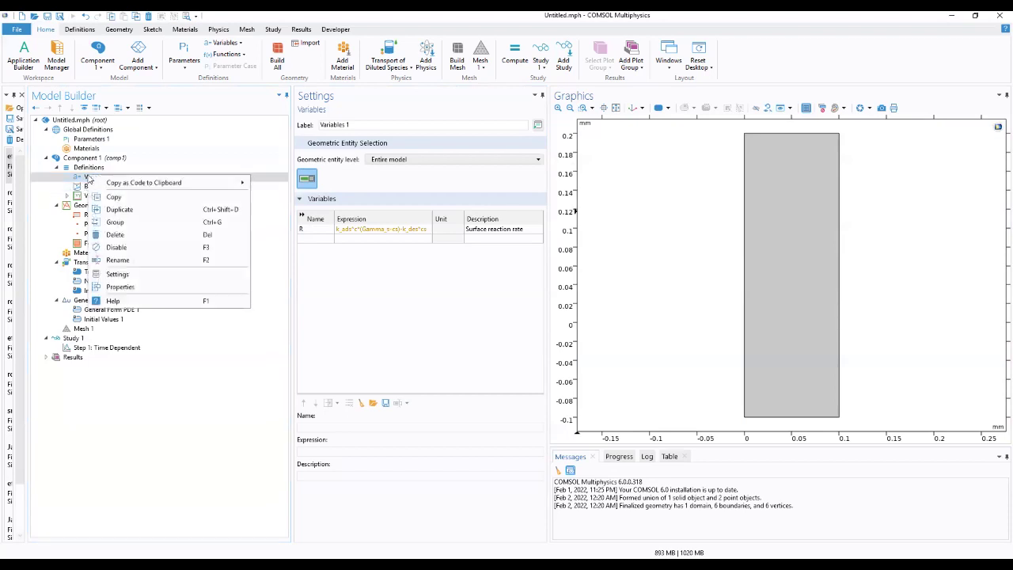
right_click(83, 168)
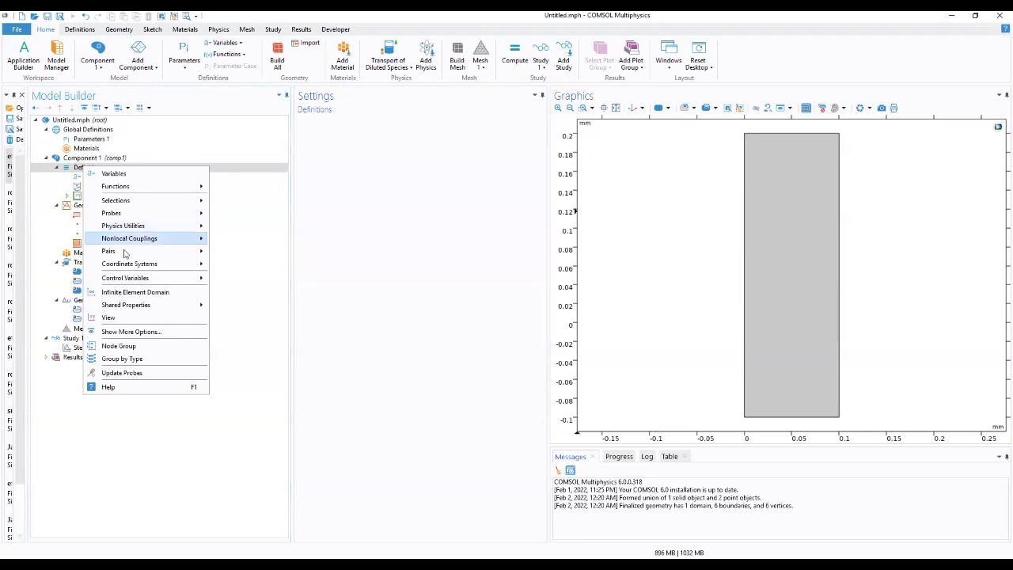
left_click(76, 206)
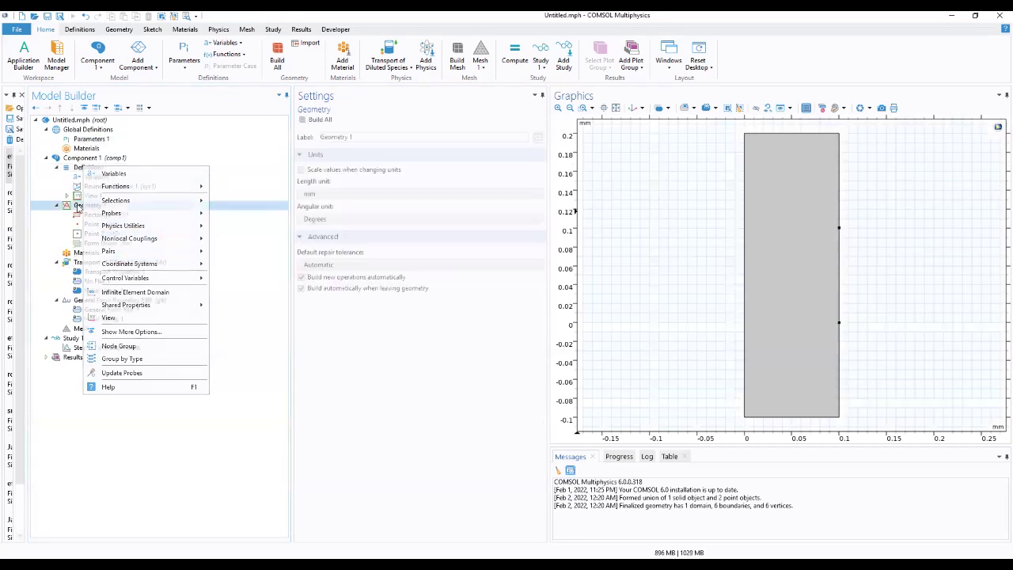
right_click(77, 205)
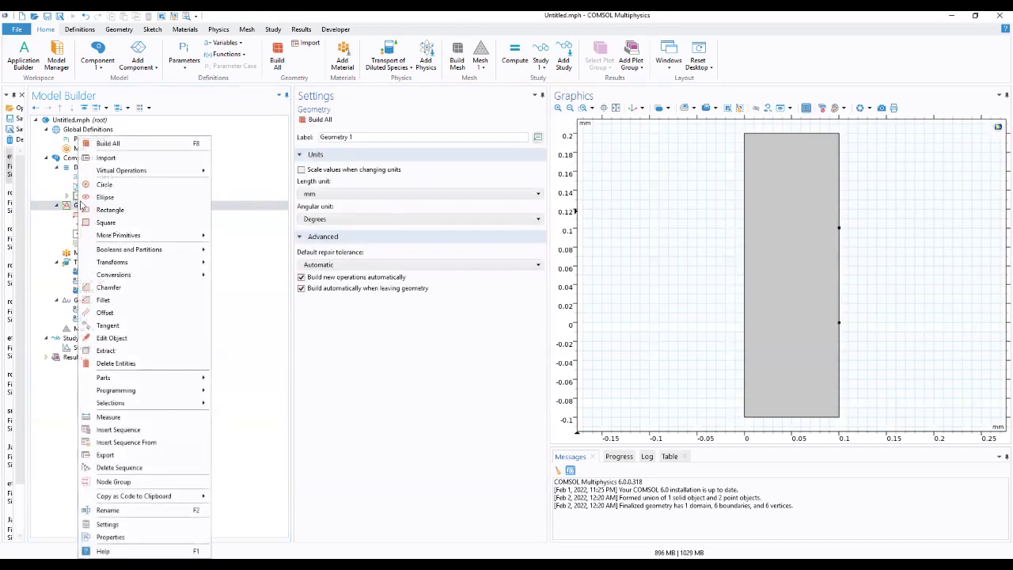
left_click(71, 210)
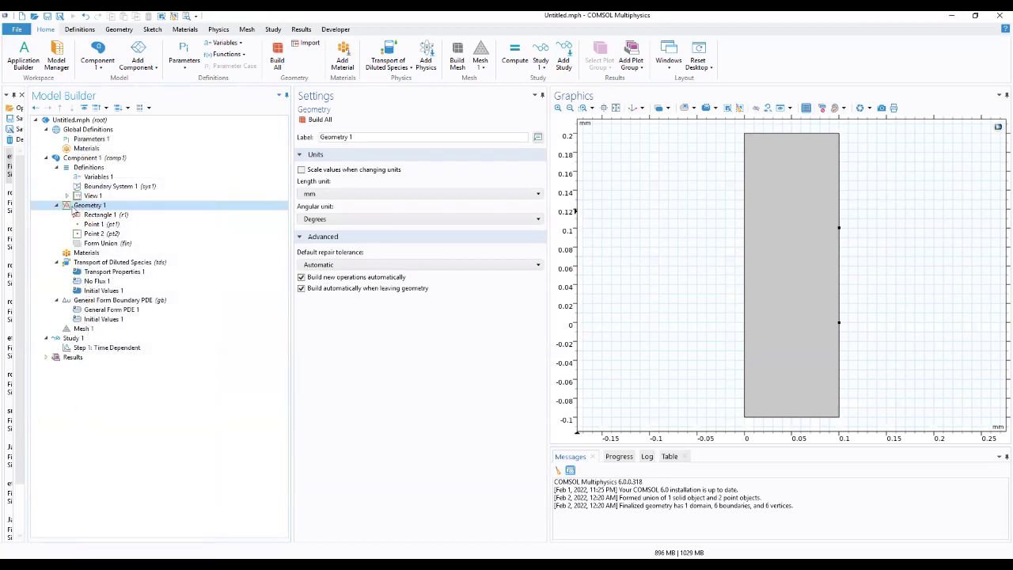
left_click(87, 177)
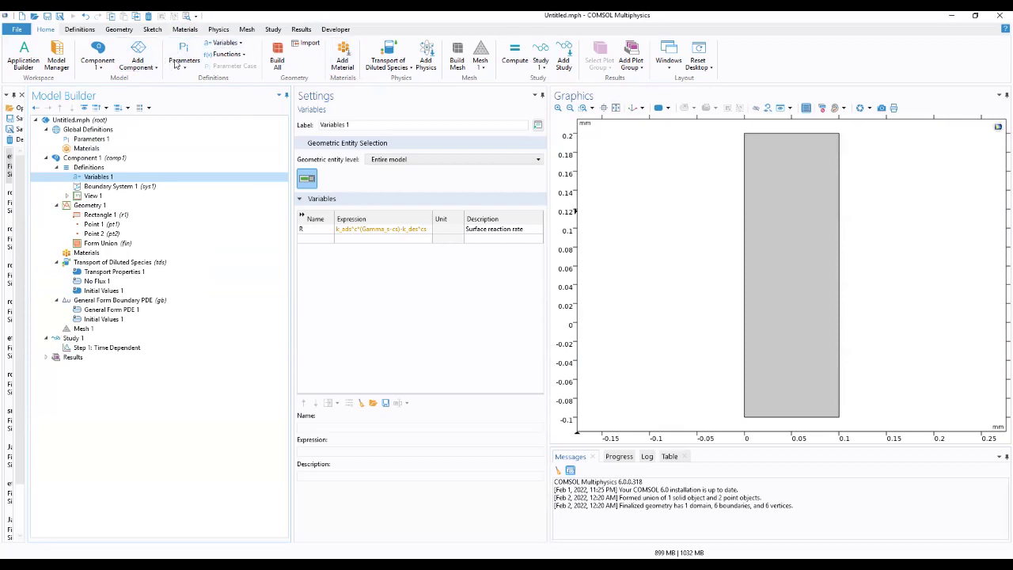
left_click(241, 44)
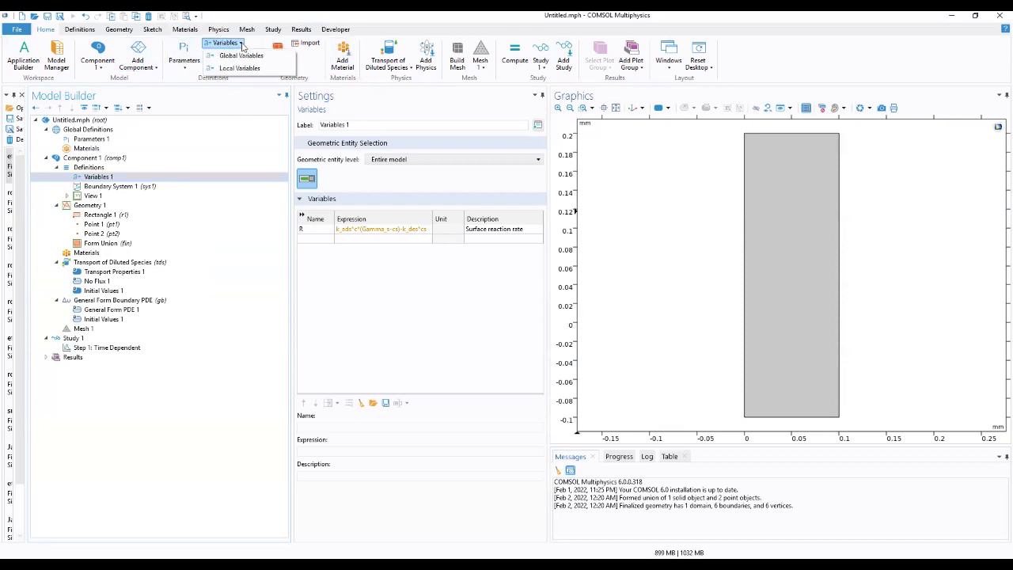
left_click(237, 68)
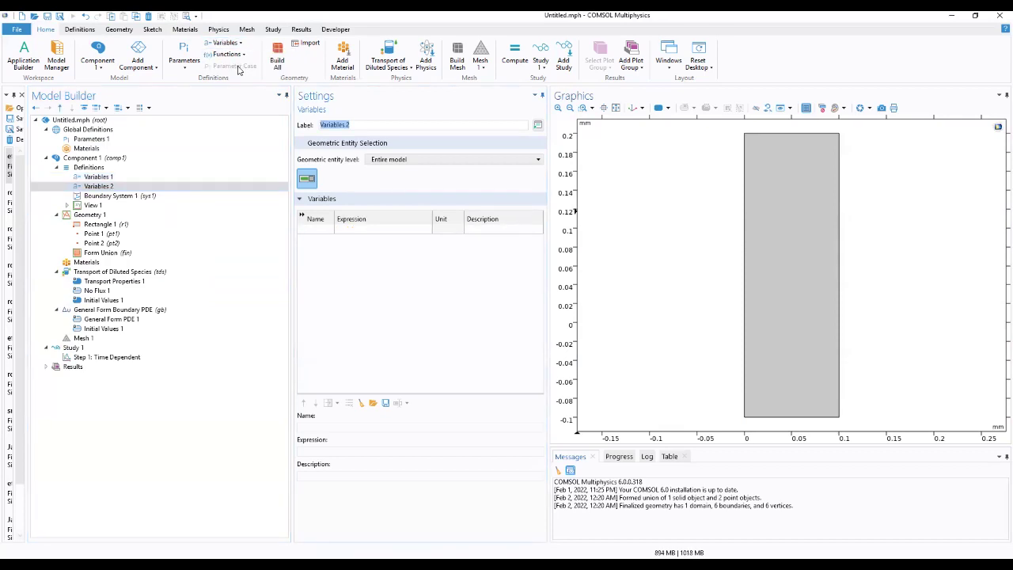
left_click(109, 181)
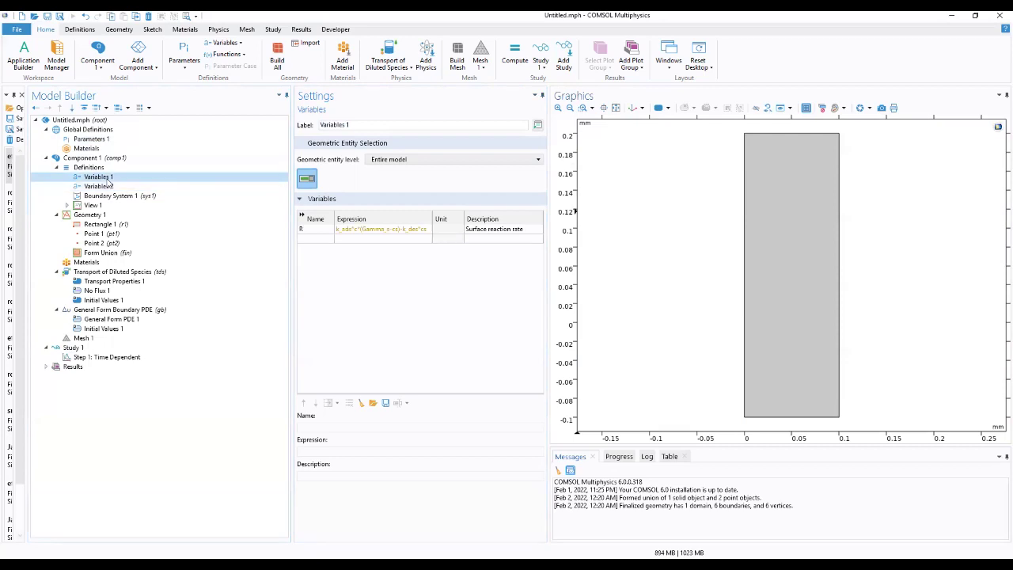
left_click(103, 187)
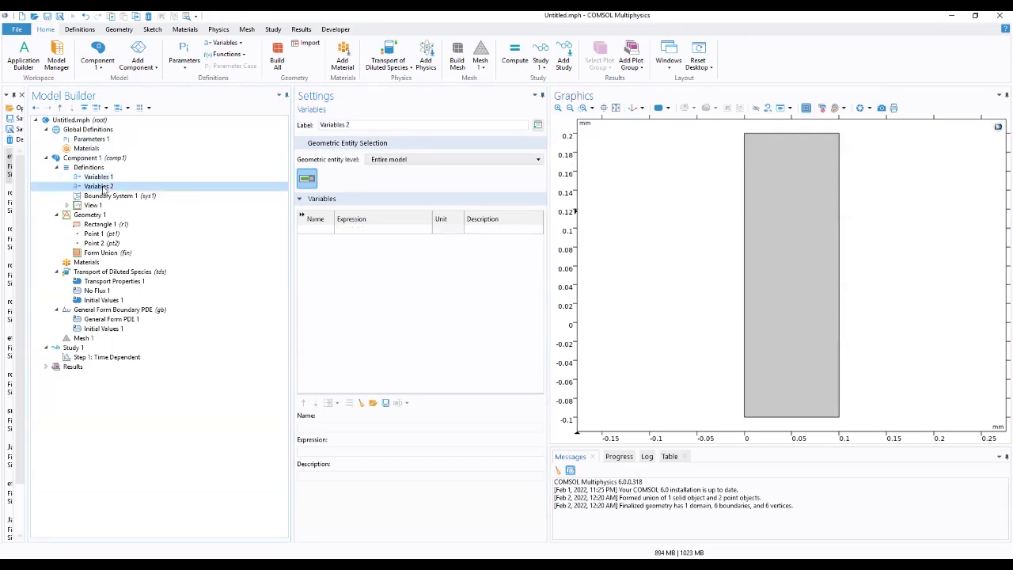
left_click(105, 181)
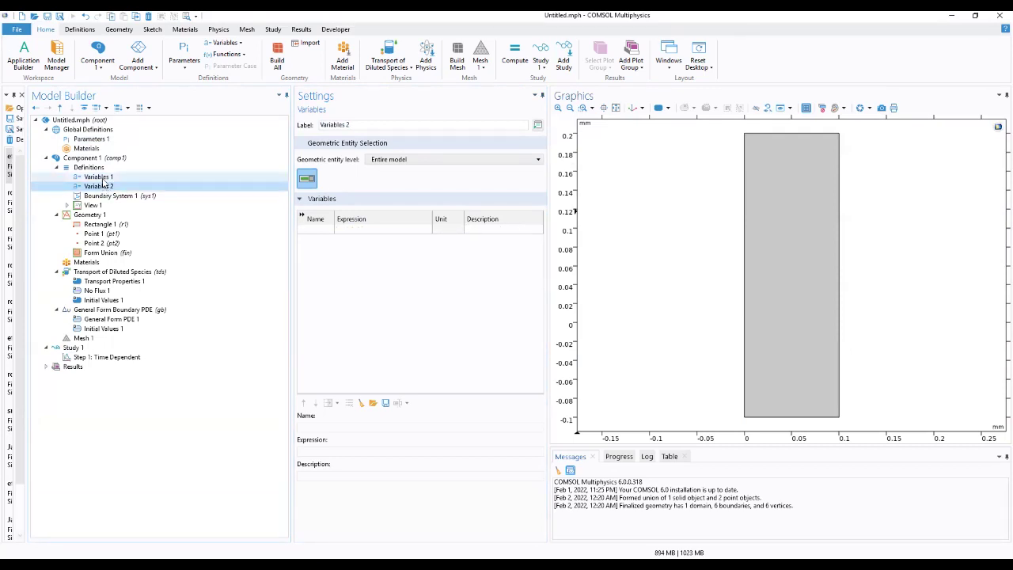
left_click(104, 188)
right_click(104, 188)
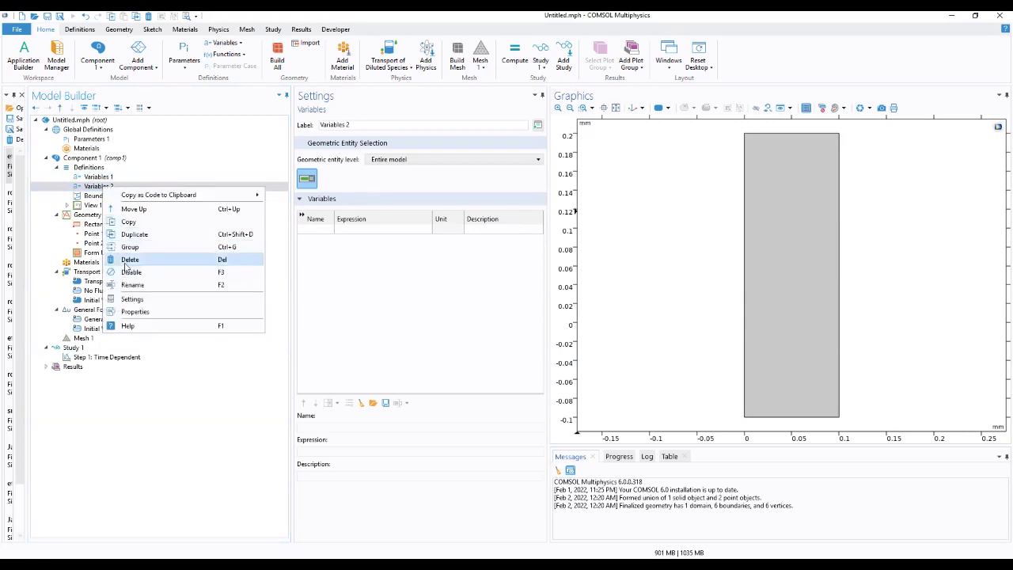
left_click(126, 261)
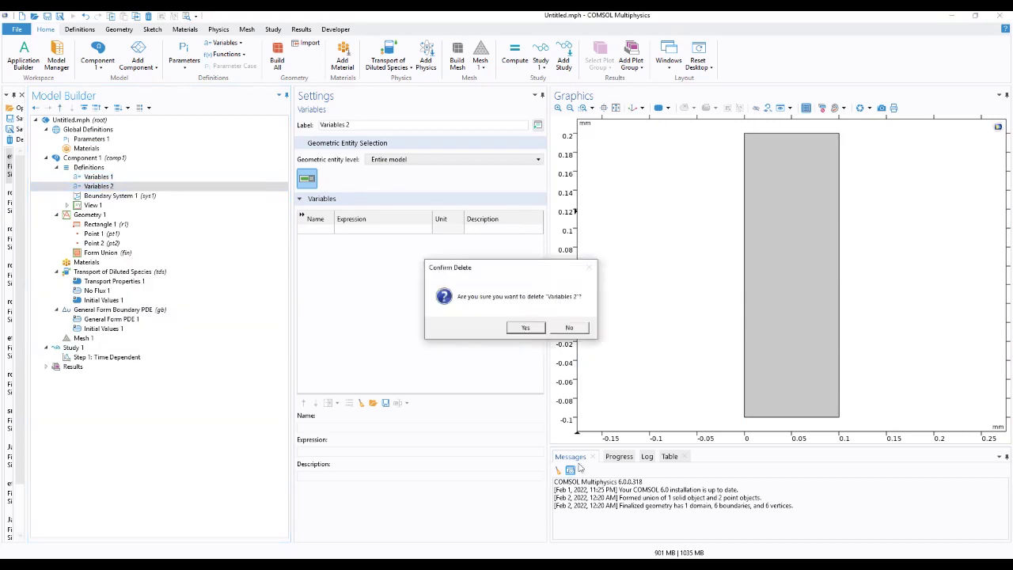
left_click(526, 328)
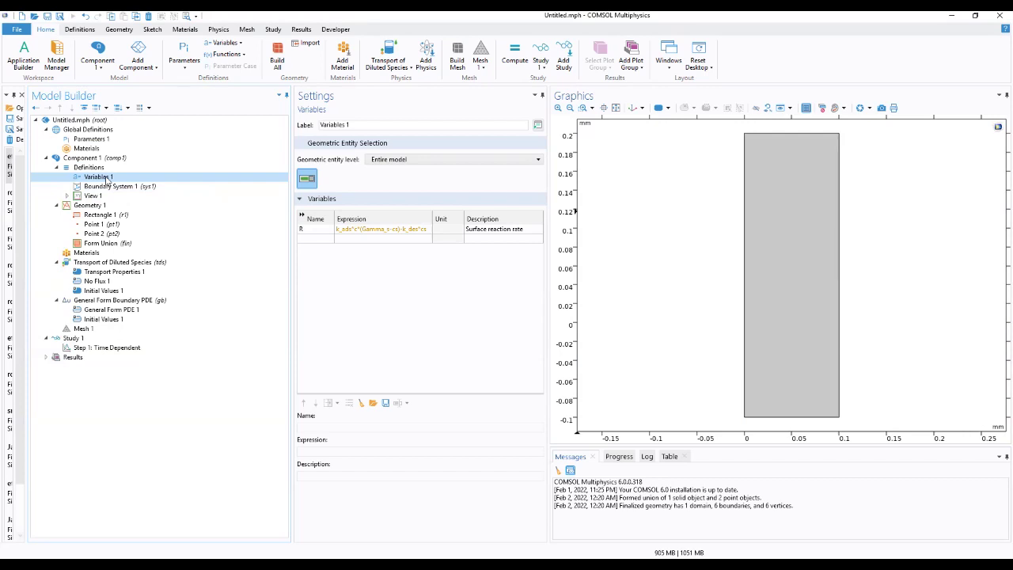
- Examine the available geometry selection types, Parameters 1, Variables 1, and the settings of Geometry 1 and Point 2
left_click(119, 30)
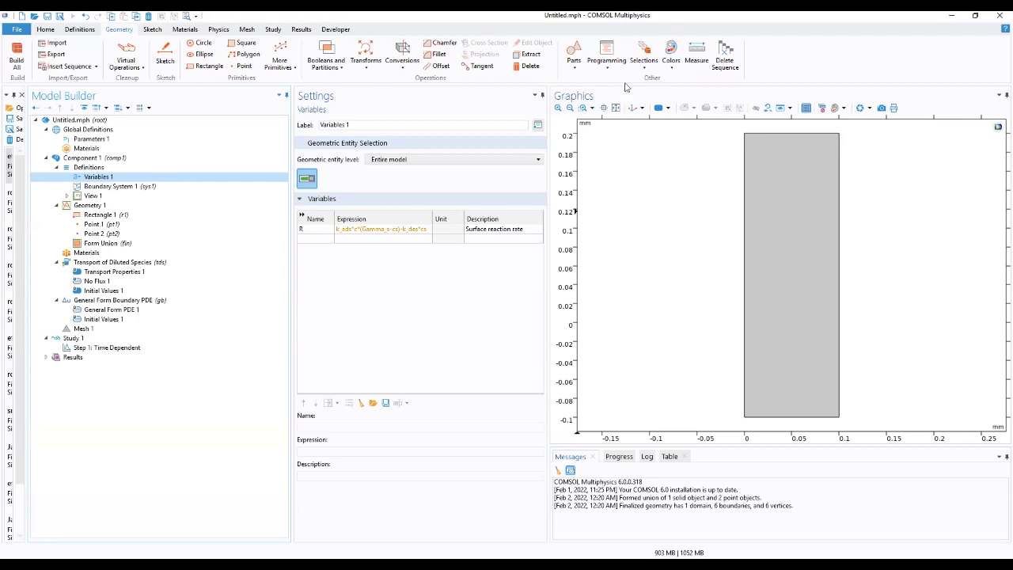
left_click(644, 63)
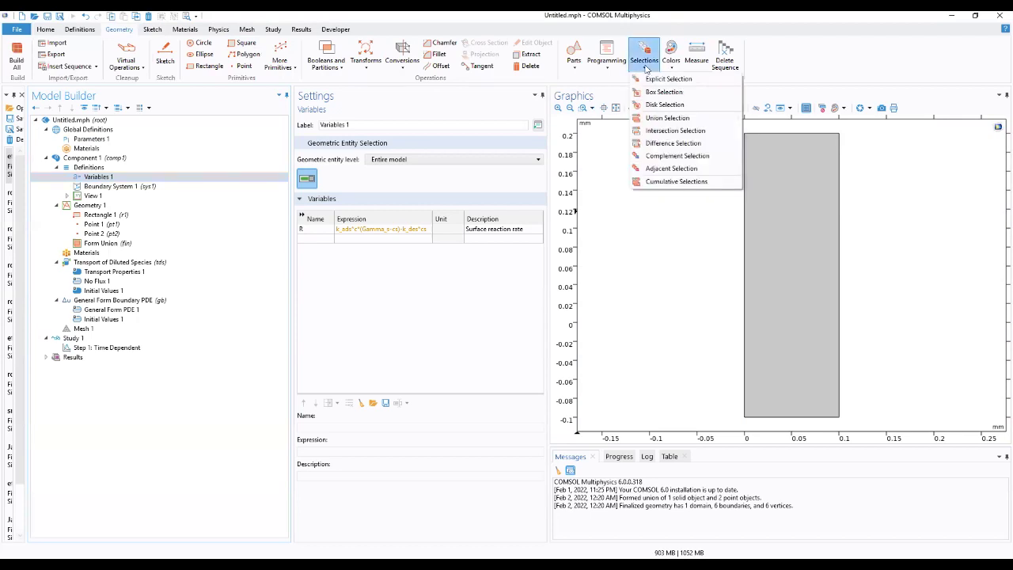
left_click(231, 122)
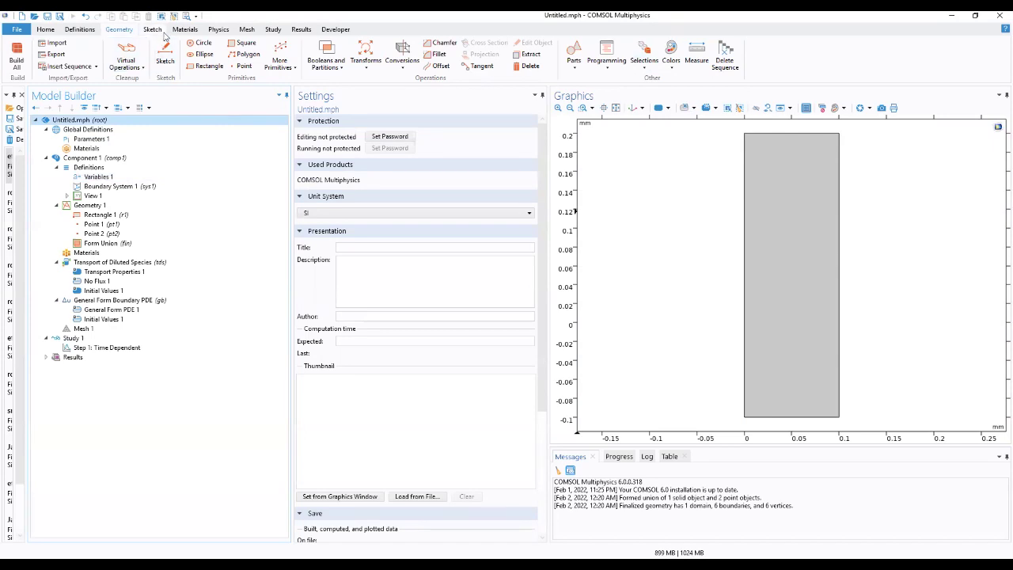
left_click(89, 31)
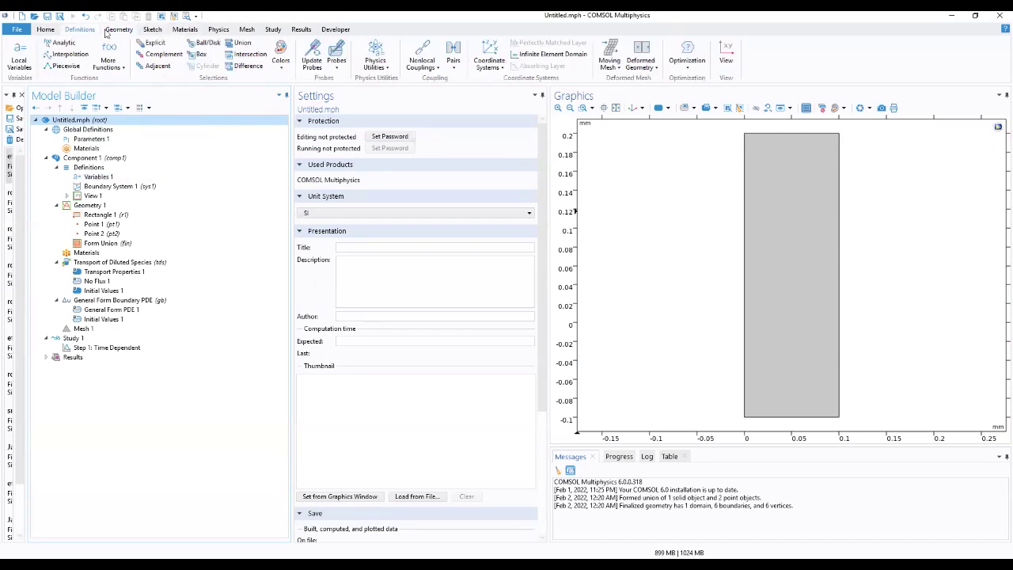
left_click(50, 30)
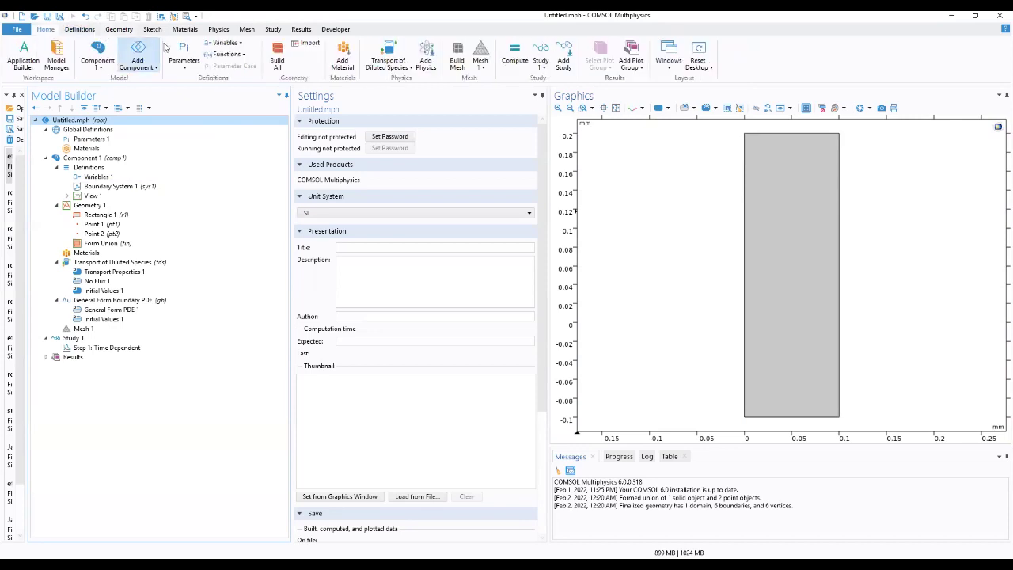
left_click(239, 43)
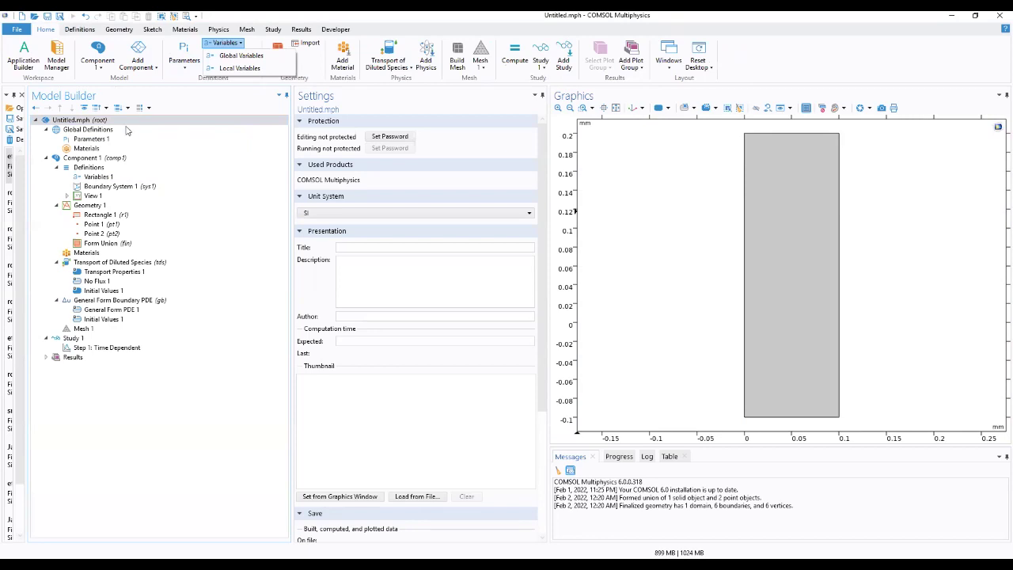
left_click(93, 140)
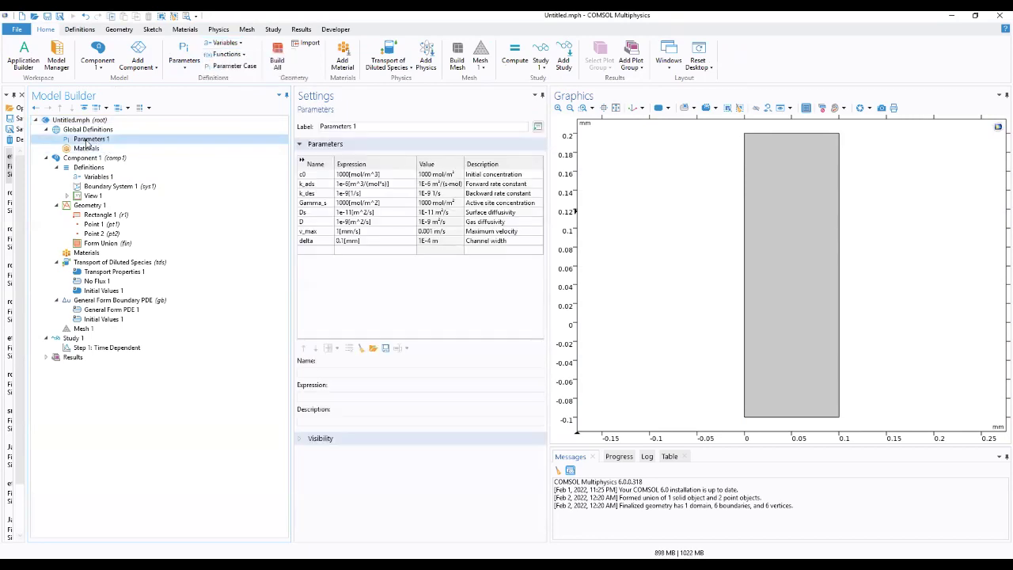
left_click(92, 207)
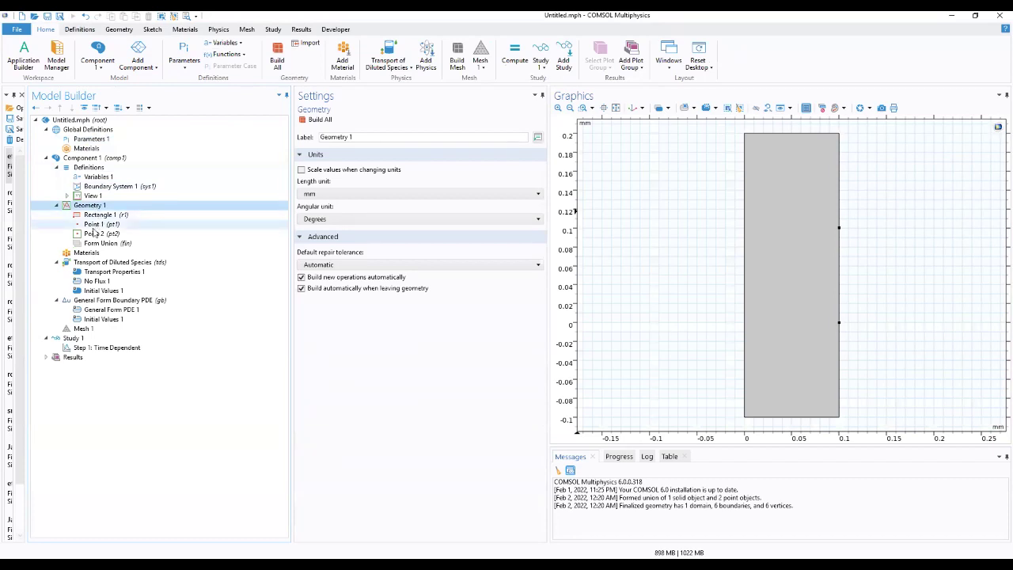
left_click(99, 177)
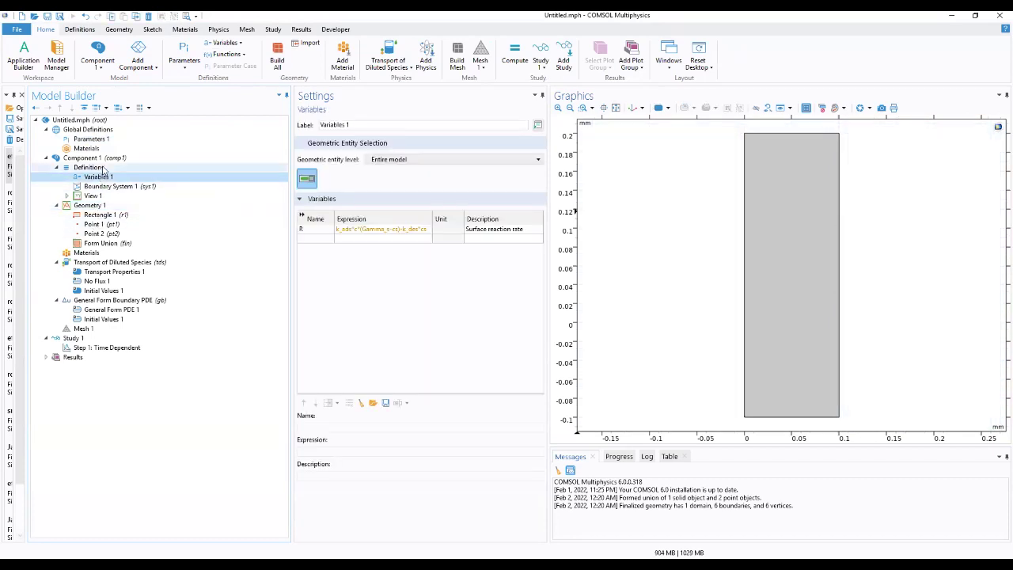
left_click(102, 140)
left_click(99, 224)
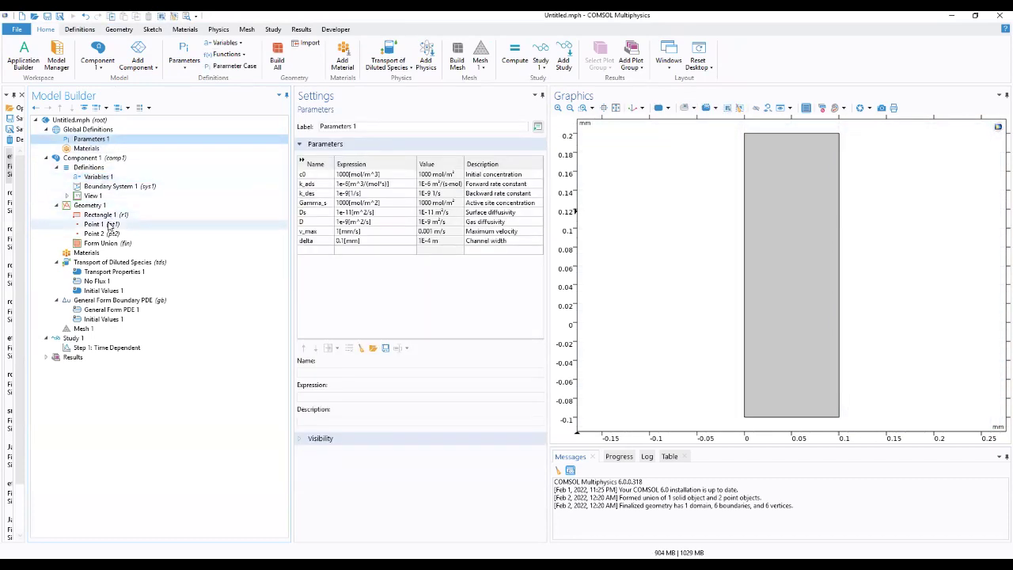
left_click(107, 234)
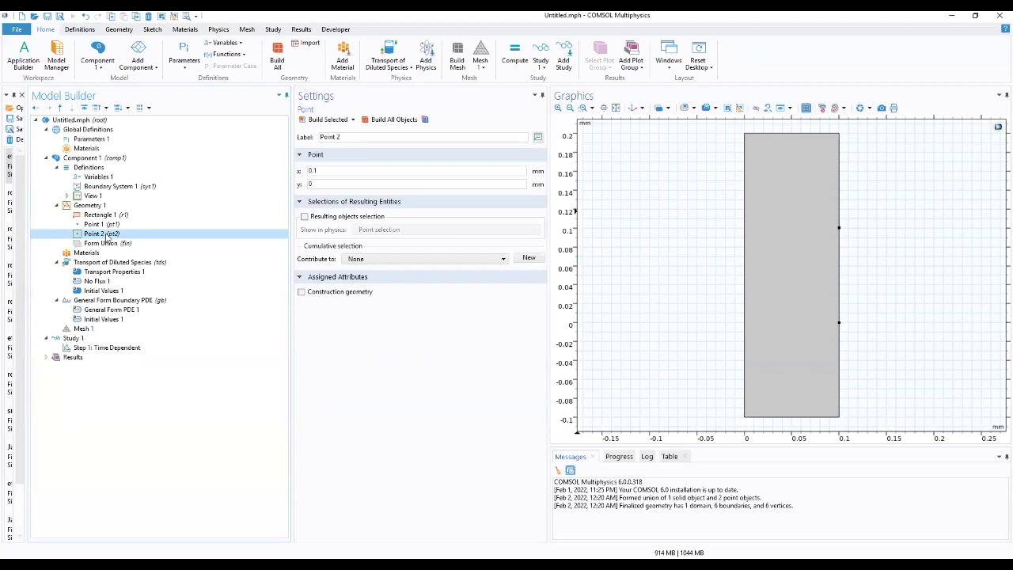
left_click(90, 205)
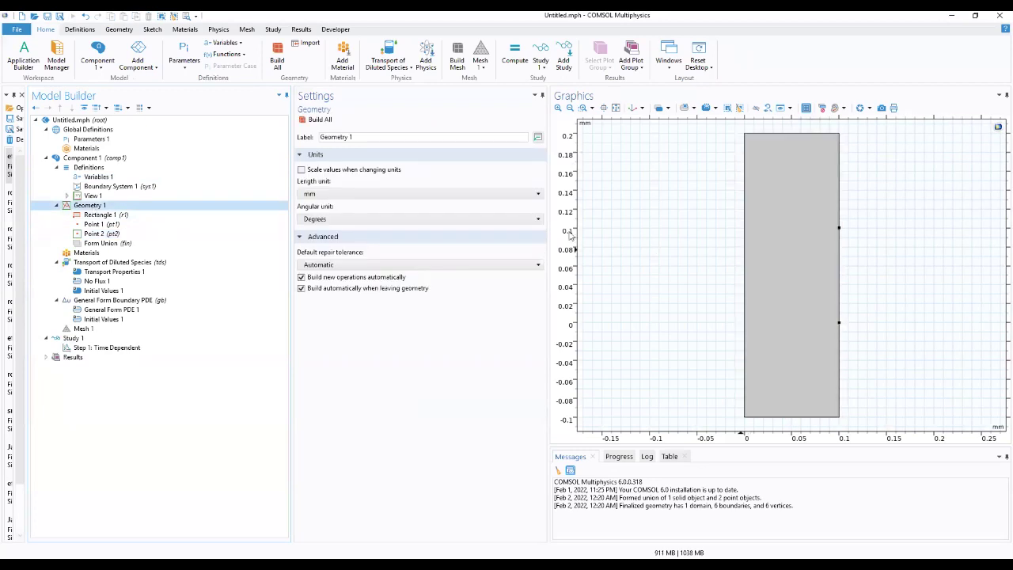
right_click(94, 207)
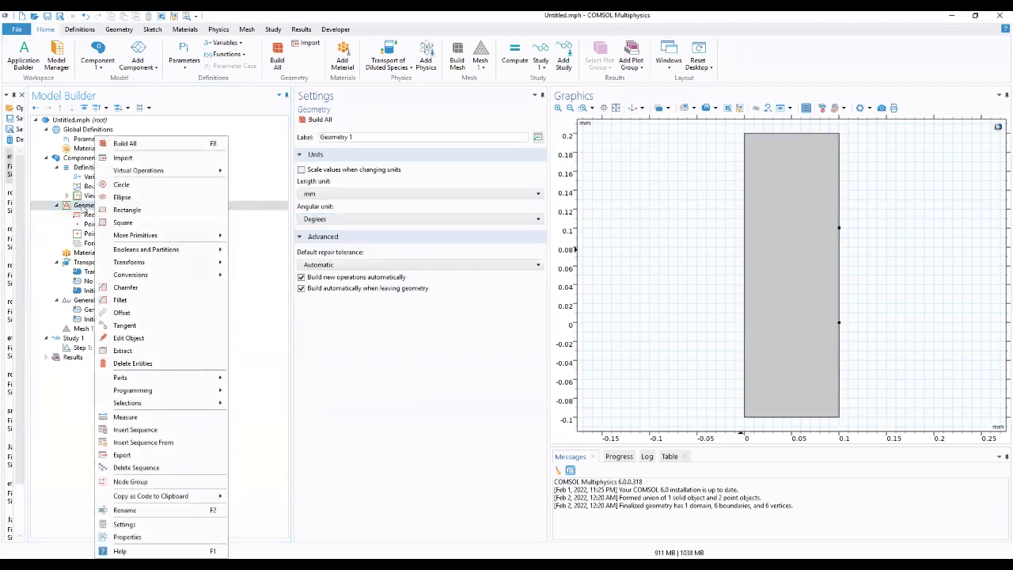
key("Escape")
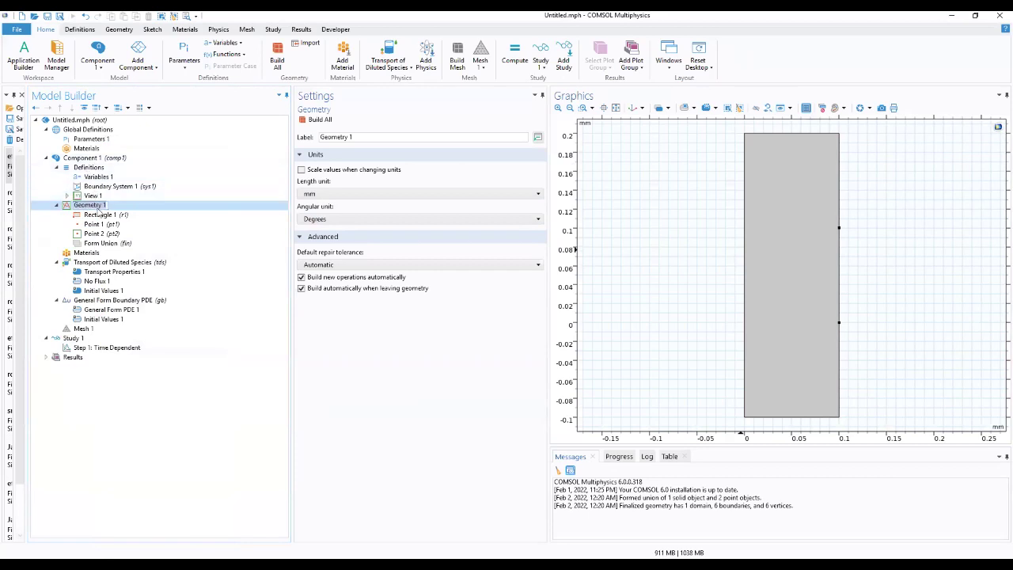
left_click(131, 189)
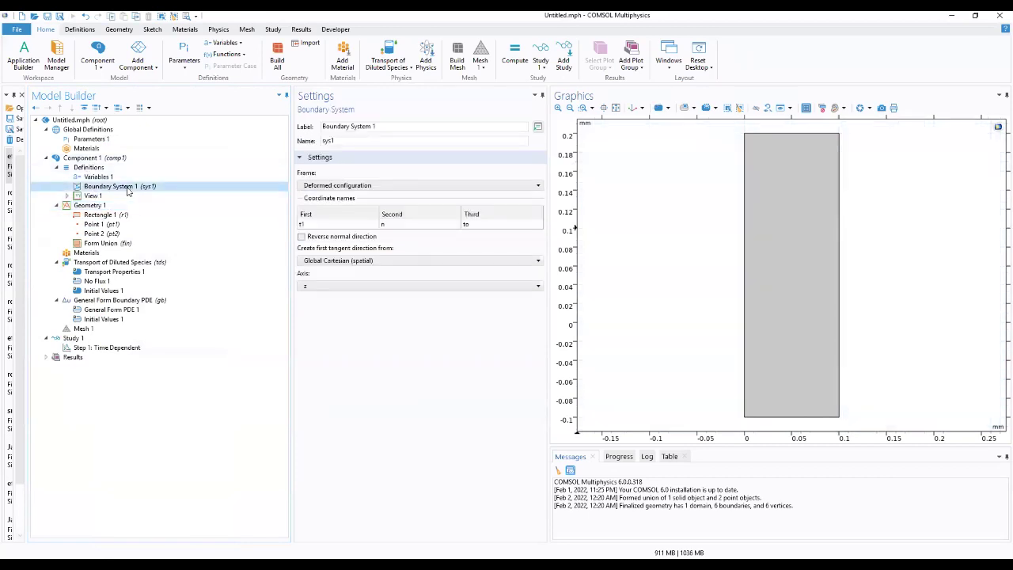
right_click(115, 190)
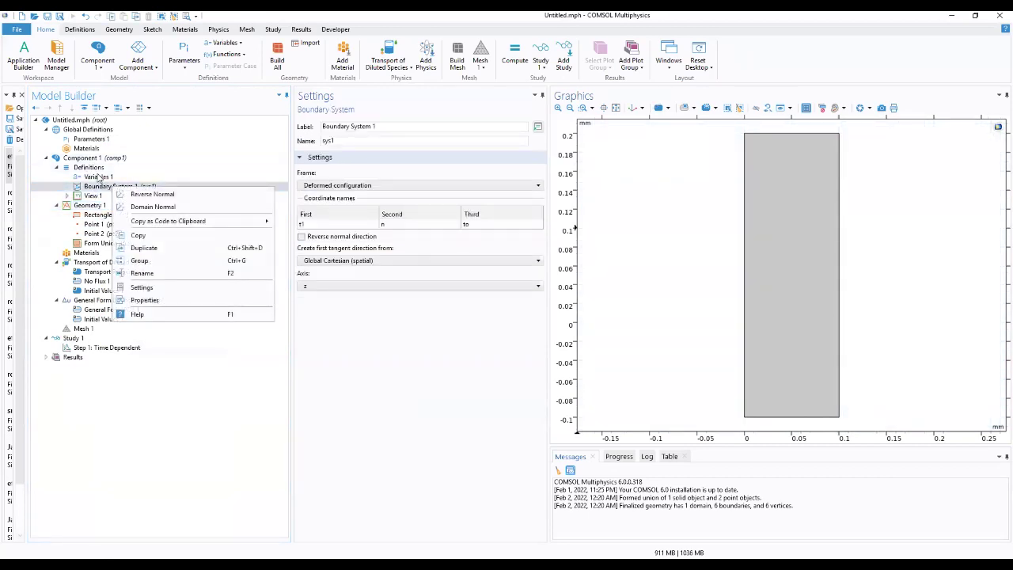
left_click(98, 178)
right_click(98, 177)
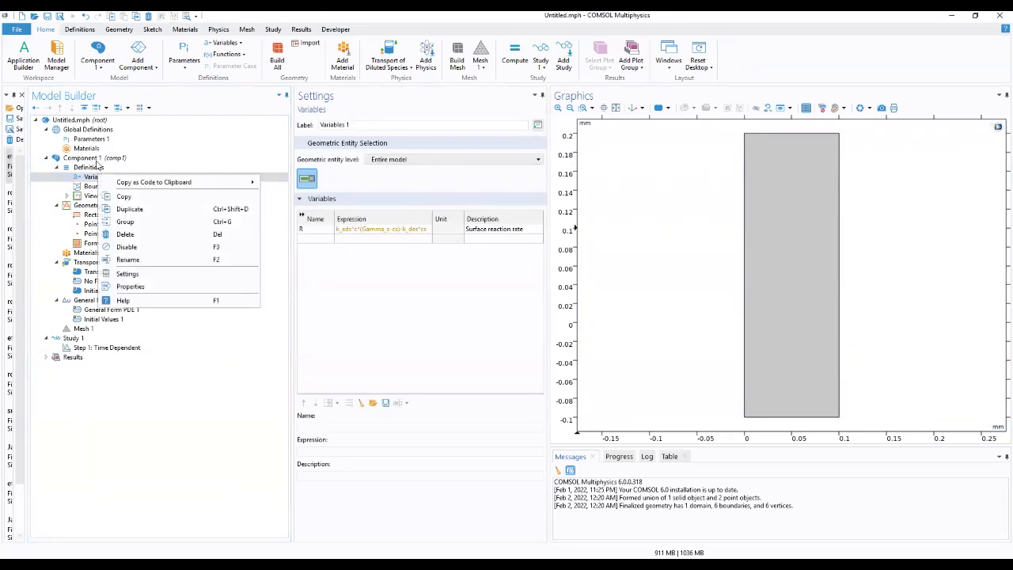
left_click(97, 159)
left_click(89, 168)
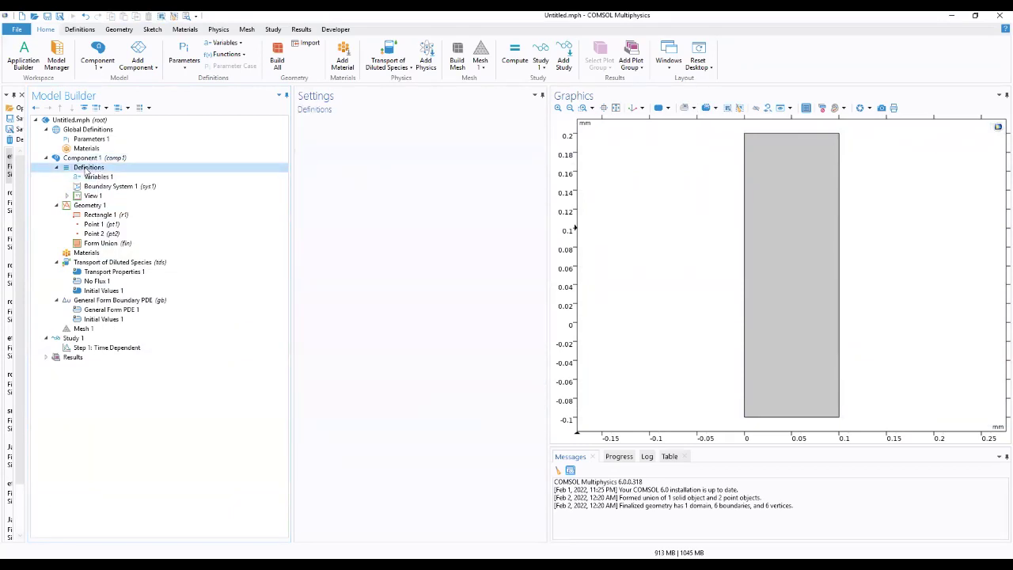
right_click(89, 168)
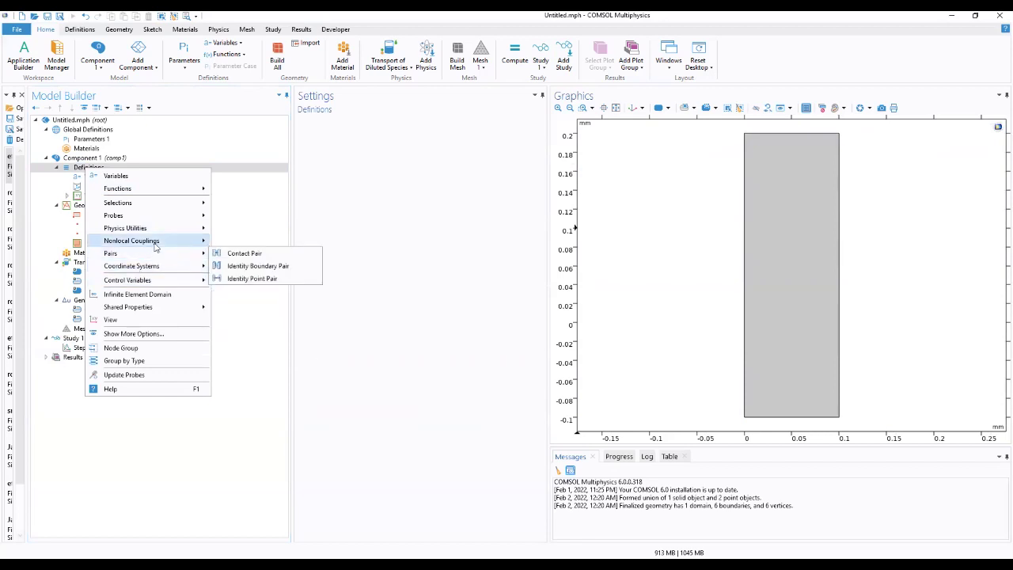
mouse_move(168, 208)
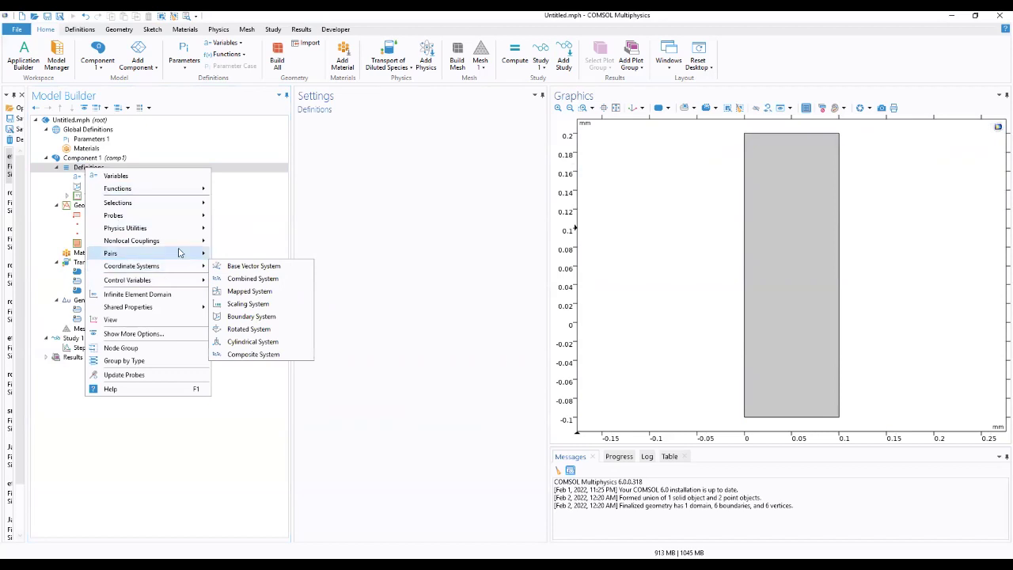
mouse_move(182, 231)
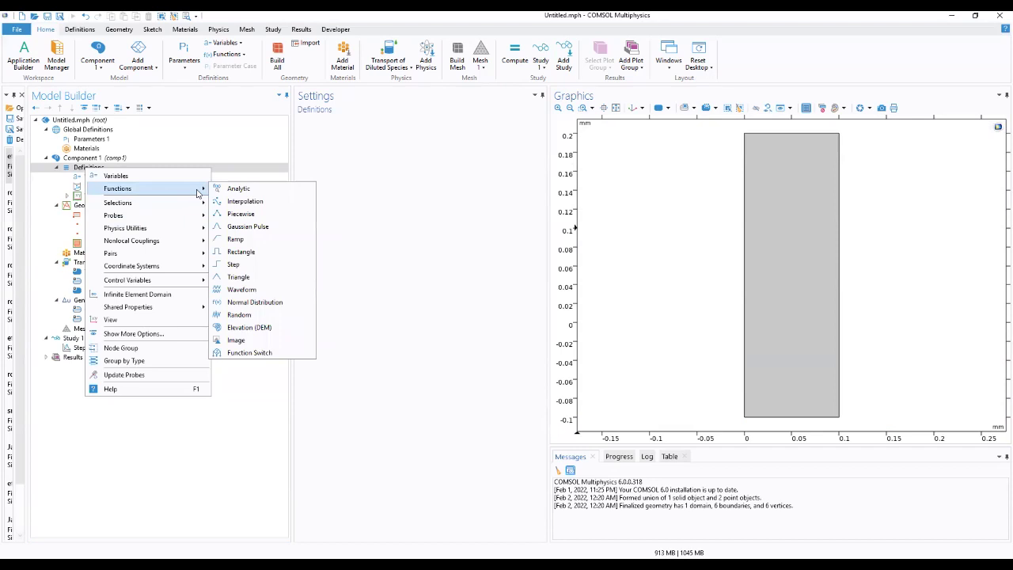
left_click(360, 220)
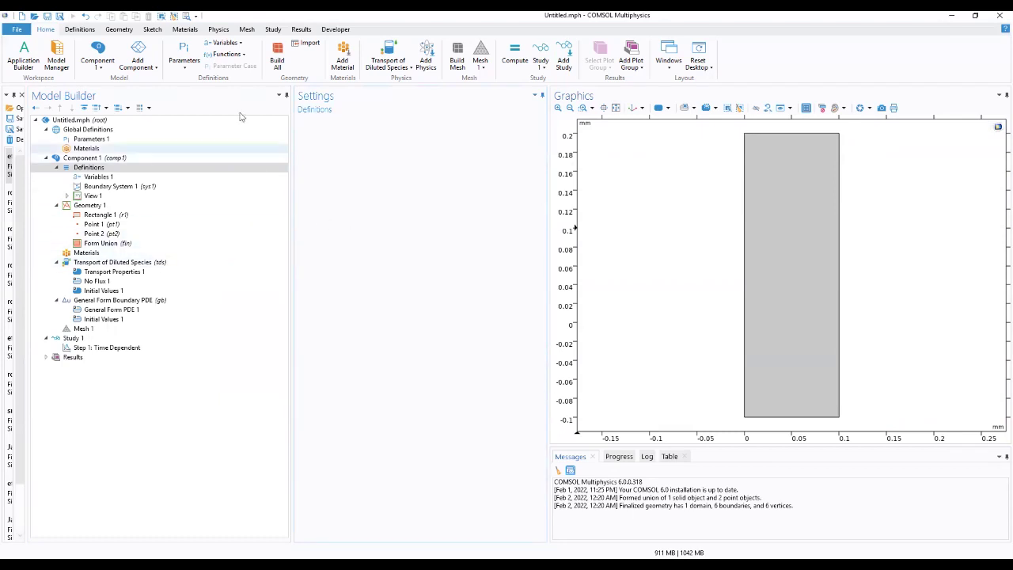
- Add a second local Variables node to the definitions of Component 1
left_click(226, 43)
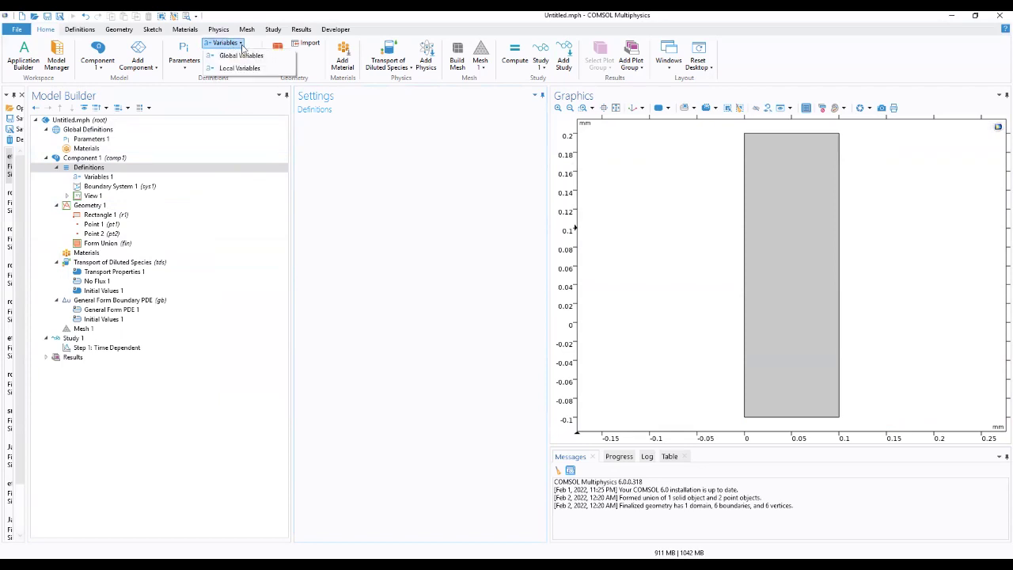
left_click(240, 68)
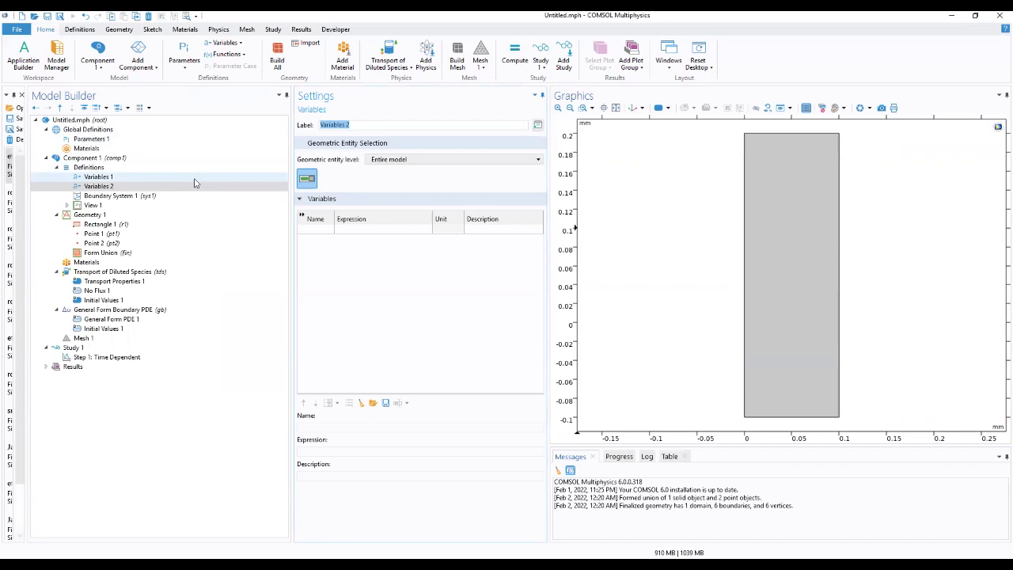
left_click(194, 184)
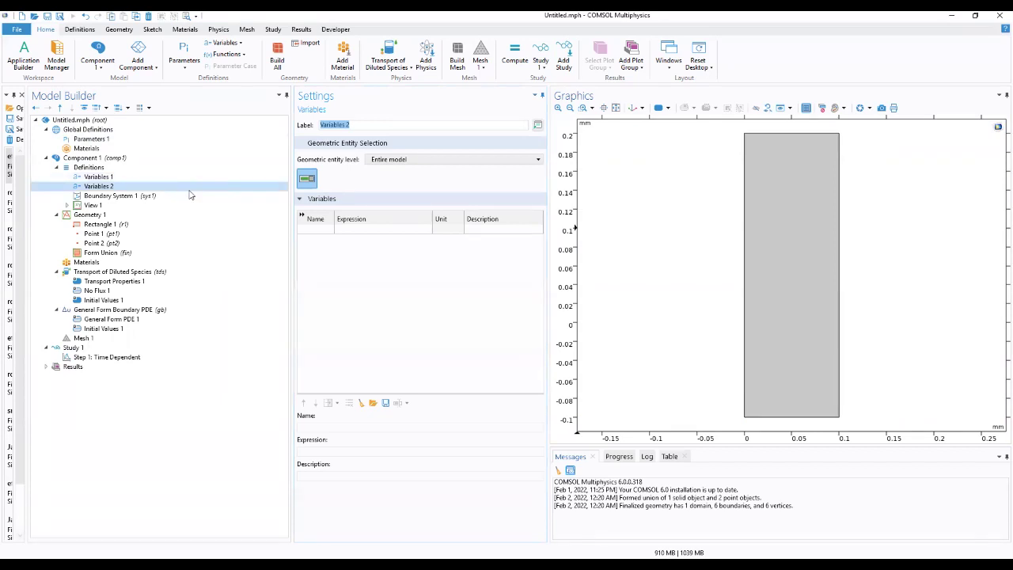
- Add a variable named v_1am to Variables 2 under the definitions of Component 1
left_click(311, 231)
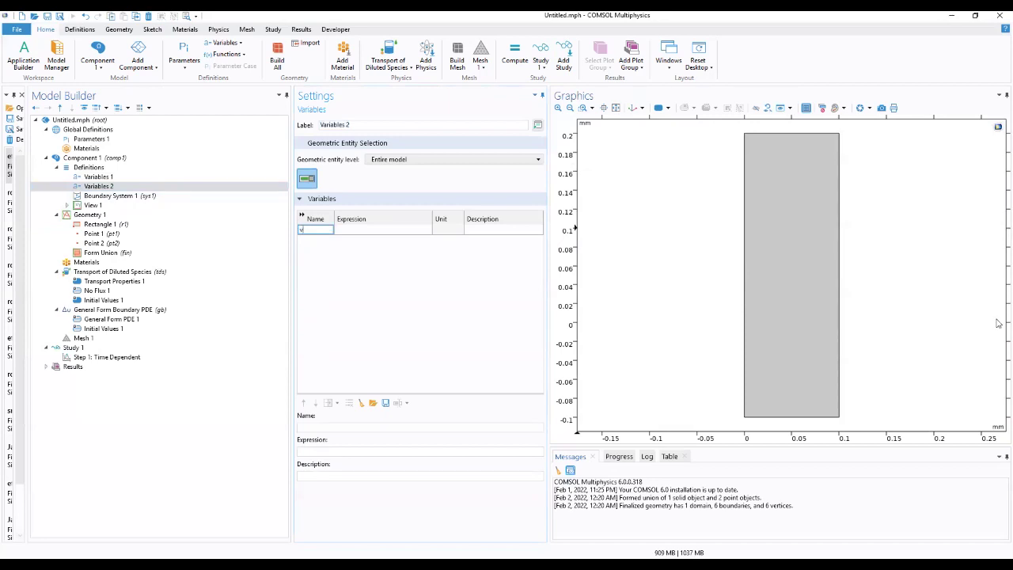
type("v")
type("_1")
key("BackSpace")
type("L")
type("1")
type("an")
key("BackSpace")
type("m")
left_click(409, 231)
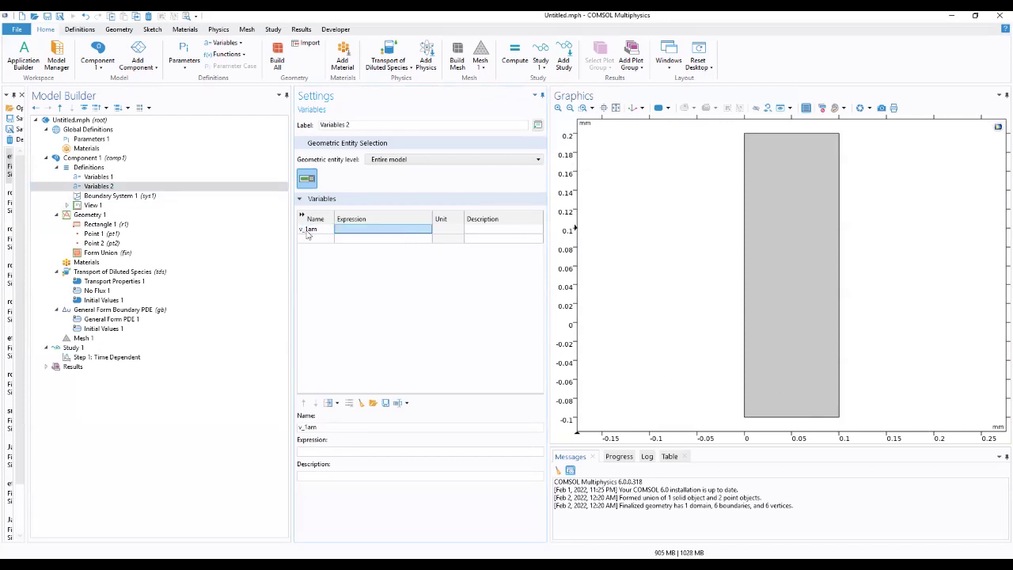
- Set the new velocity variable's expression in Variables 2 to v_max*(1-((x-0.5*delta)/(0.5*delta))^2)
left_click(368, 228)
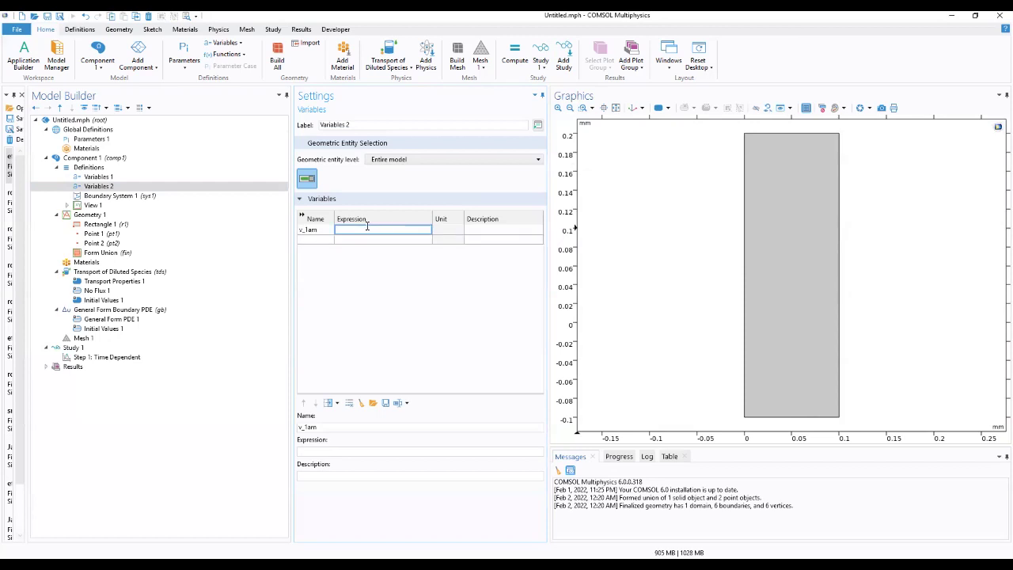
type("v")
type("_max")
type("*")
type("1")
type("-(")
type("(")
type("x-0.5")
type("delat")
key("BackSpace")
key("BackSpace")
type("ta)/(0.5*delta))^")
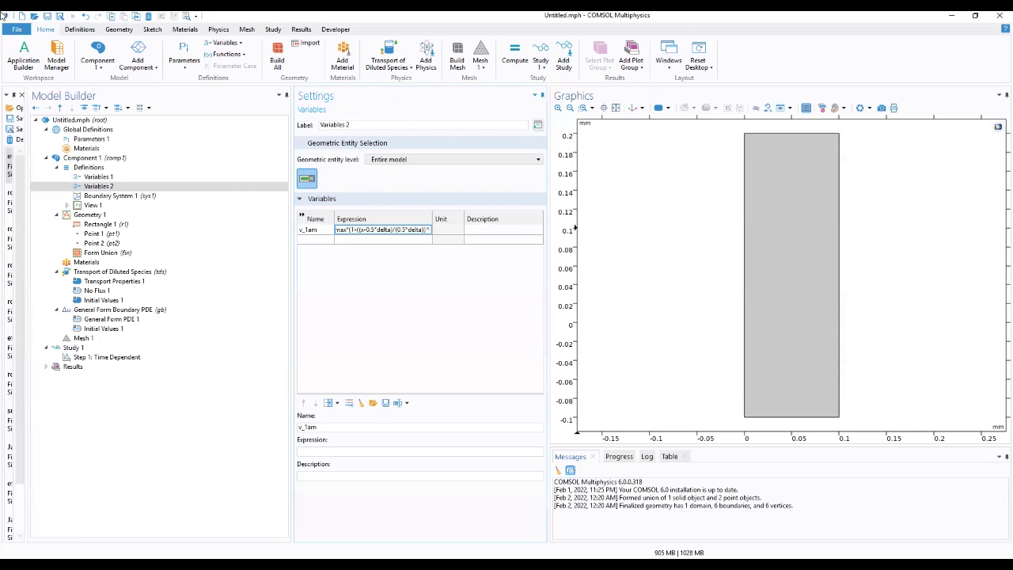
type("2)")
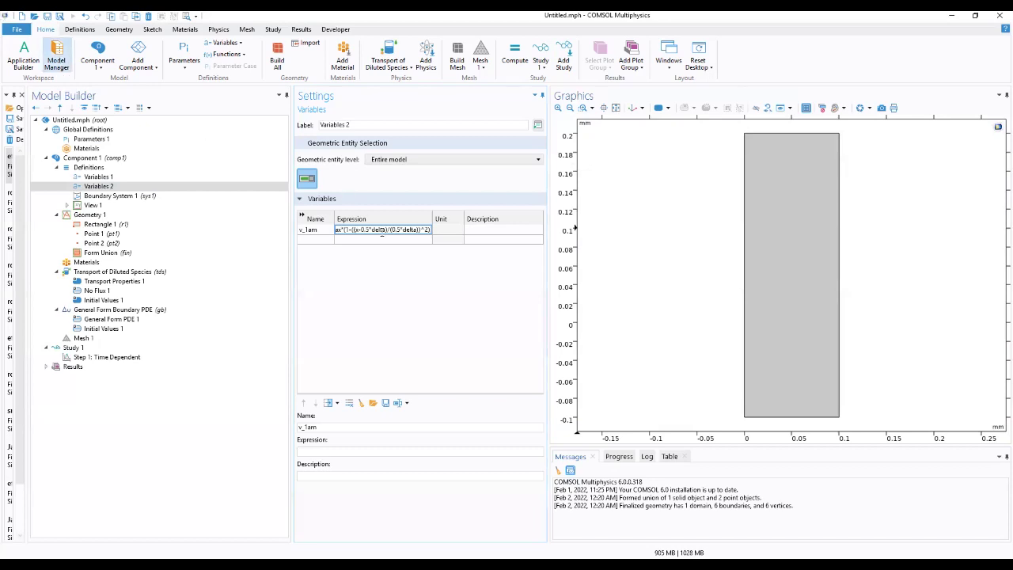
left_click(387, 244)
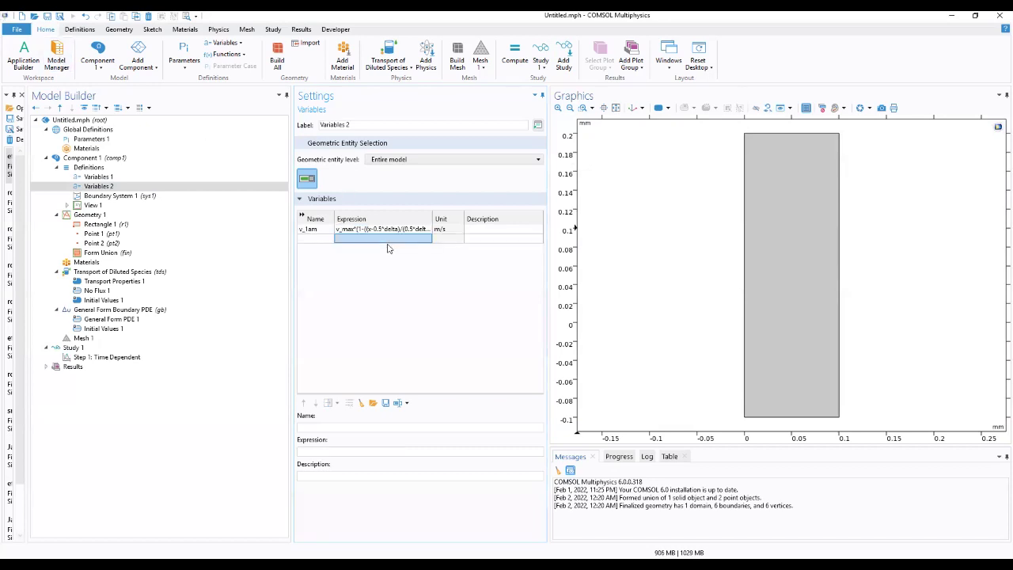
- Rename the velocity variable in Variables 2 as v_lam
left_click(311, 230)
left_click(309, 231)
left_click(309, 230)
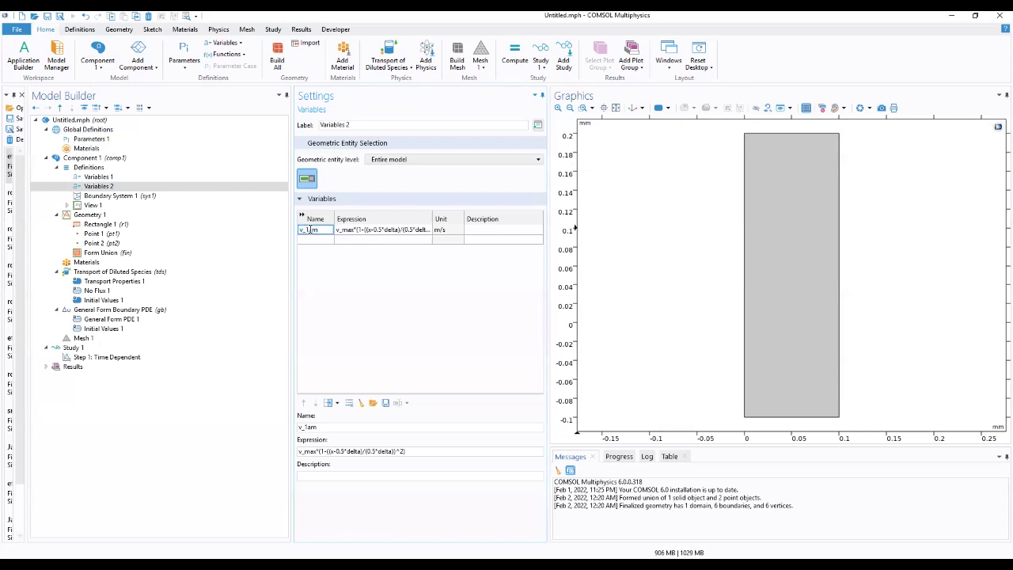
left_click(311, 426)
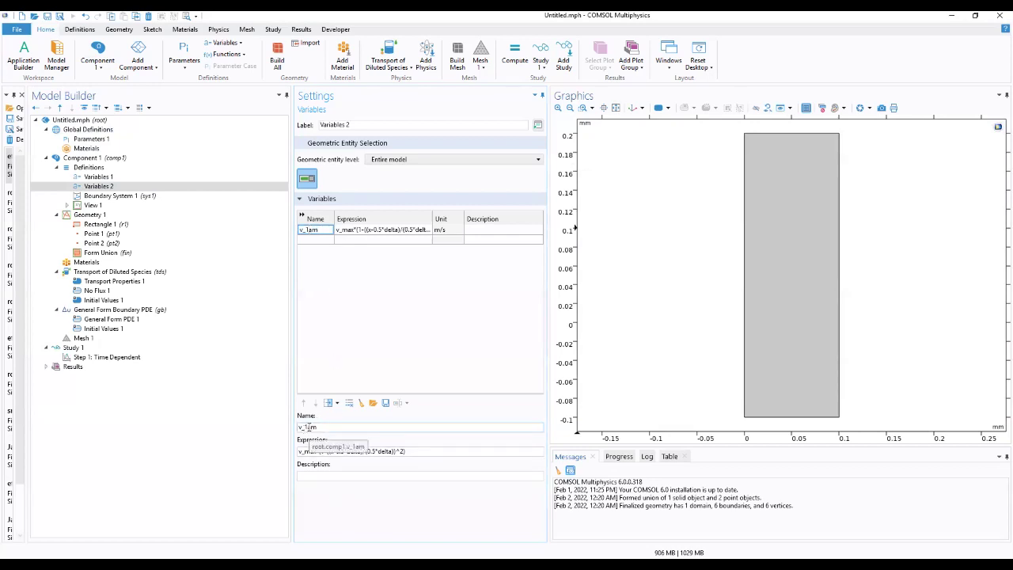
left_click_drag(305, 427, 315, 427)
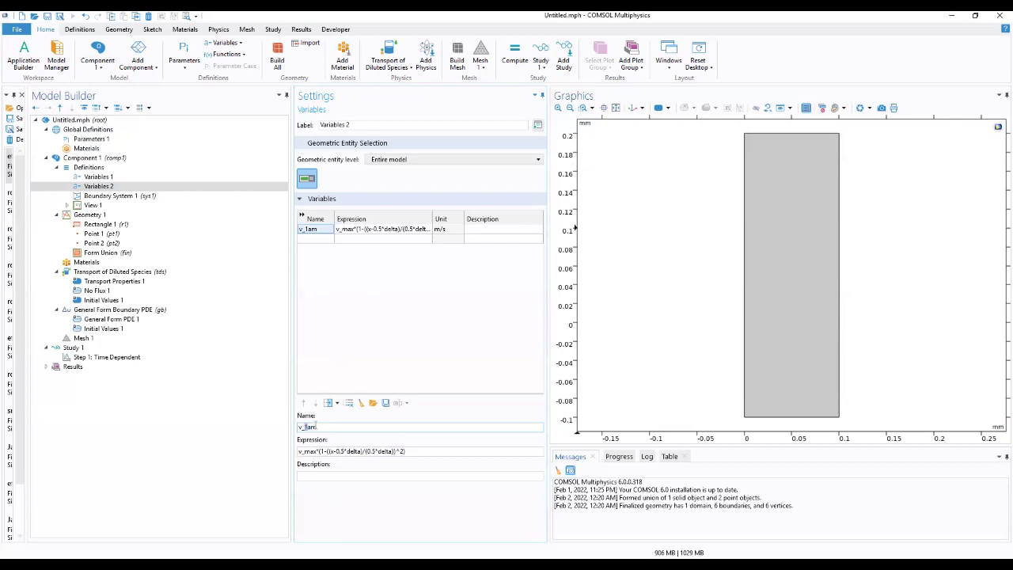
type("lam")
key("BackSpace")
type("l")
key("BackSpace")
type("l")
key("BackSpace")
type("l")
key("BackSpace")
type("l")
- Give the variable v_lam the description "inlet velocity profile"
left_click(521, 233)
left_click(521, 233)
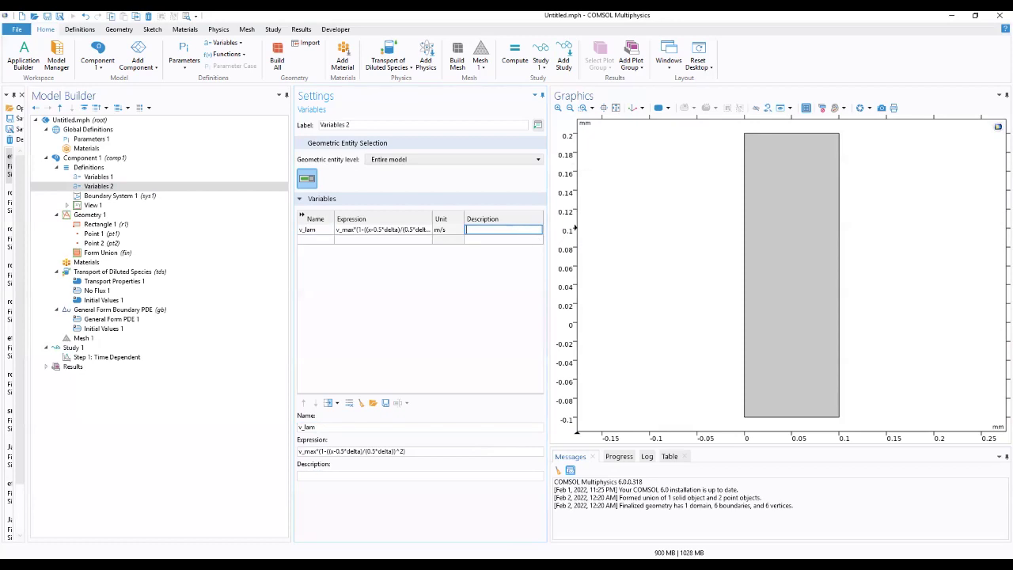
type("inlet velocity profile")
left_click(510, 242)
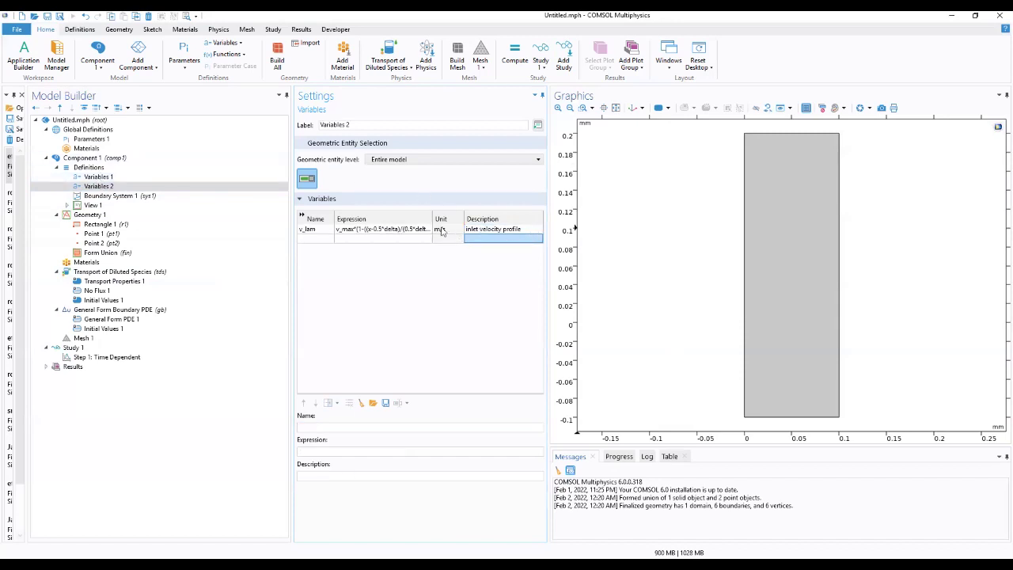
right_click(89, 189)
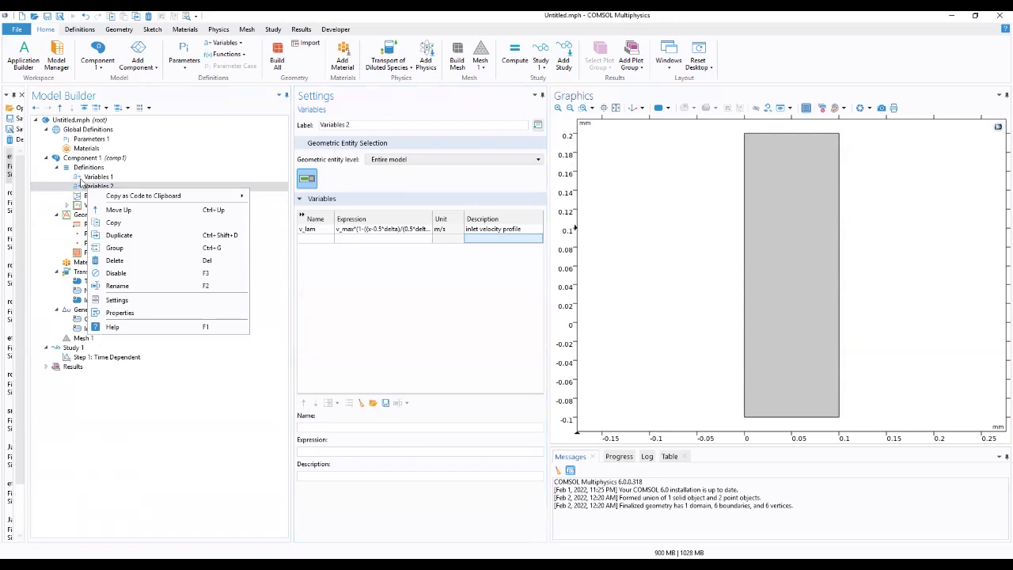
left_click(80, 169)
right_click(80, 168)
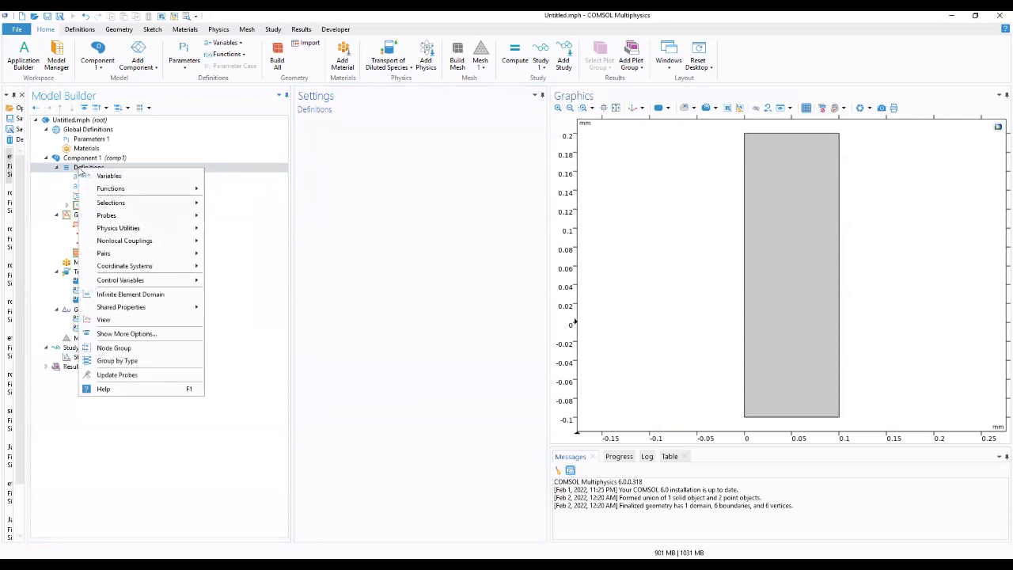
mouse_move(97, 208)
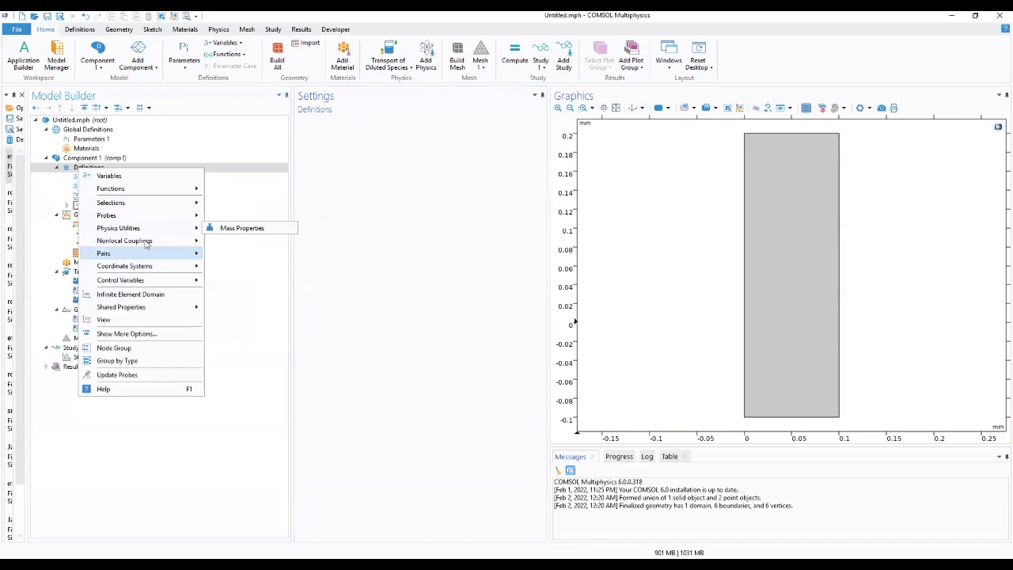
mouse_move(146, 244)
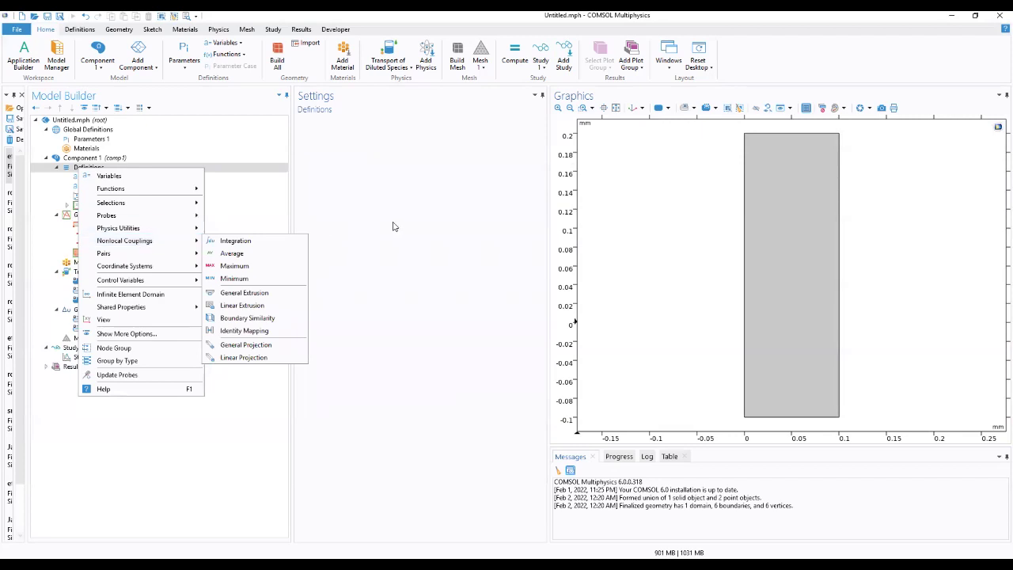
left_click(109, 175)
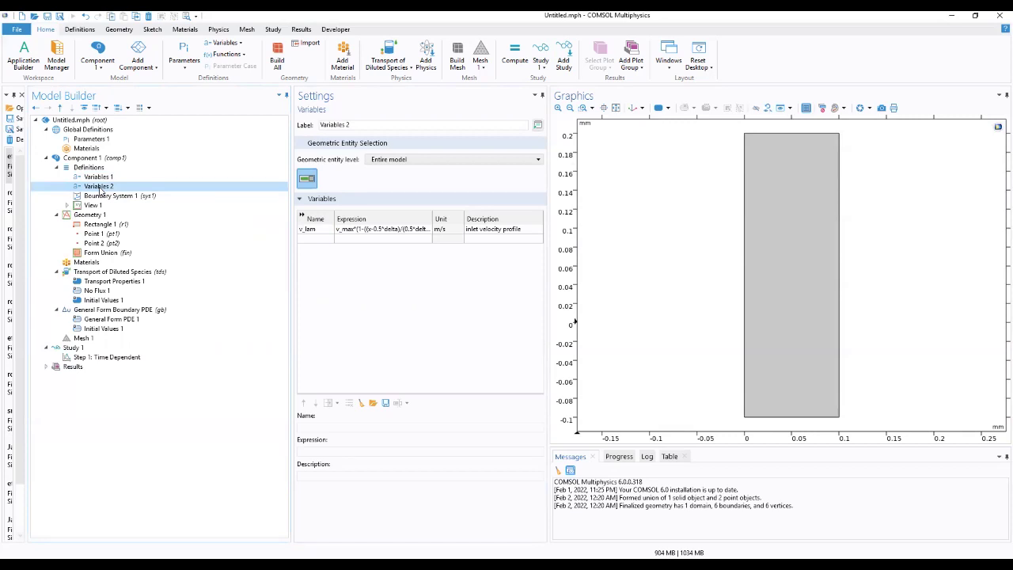
- Examine Variables 1 and the settings of General Form Boundary PDE, including its equation options, General Form PDE 1 and Initial Values 1
left_click(101, 177)
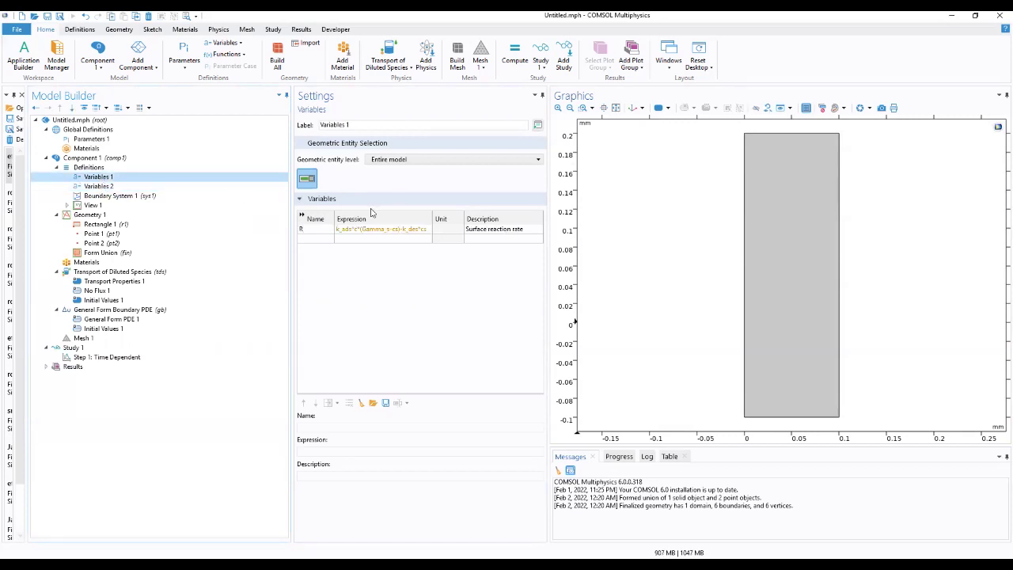
left_click(106, 319)
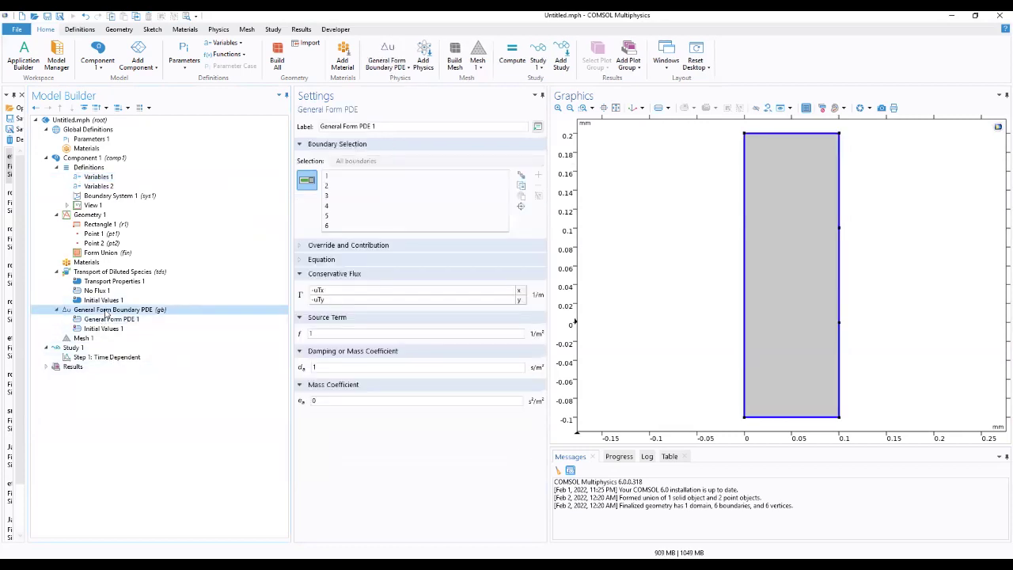
left_click(106, 311)
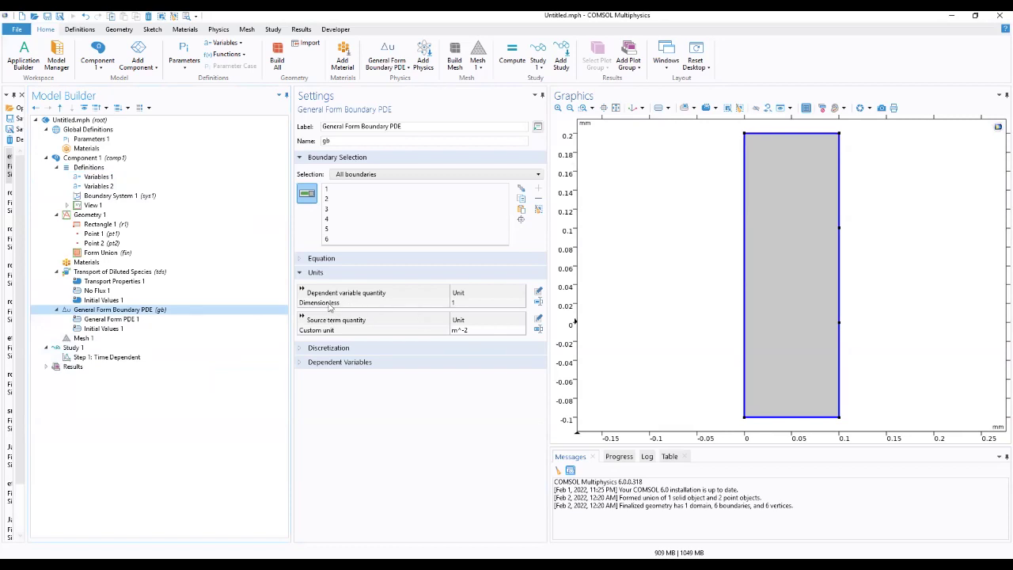
left_click(104, 320)
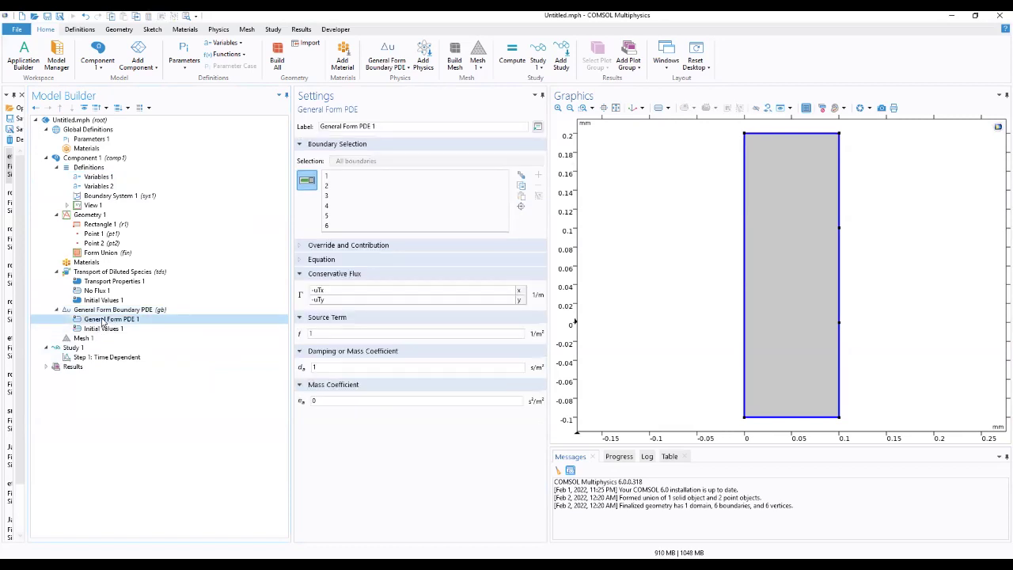
left_click(91, 328)
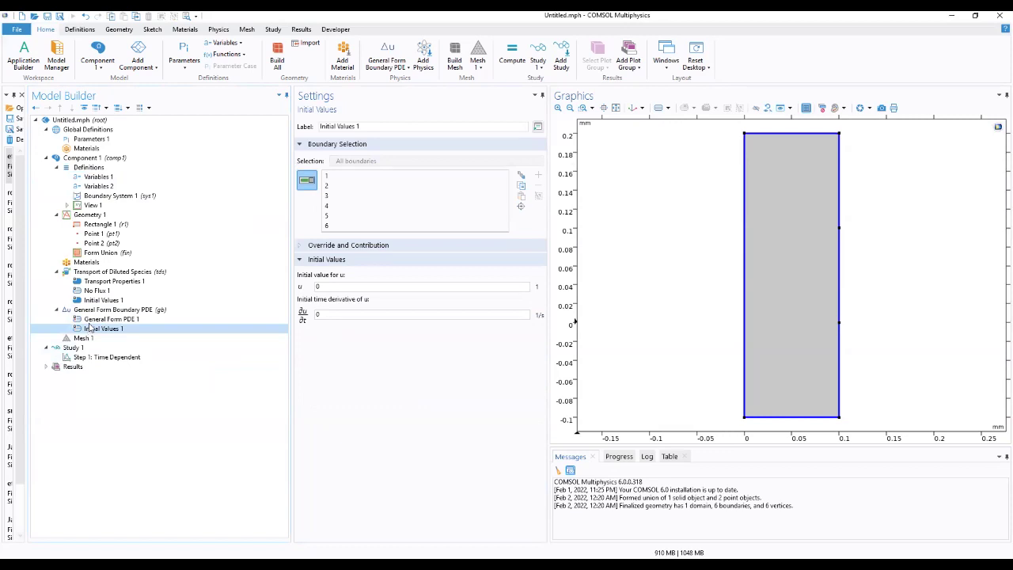
left_click(95, 300)
left_click(99, 311)
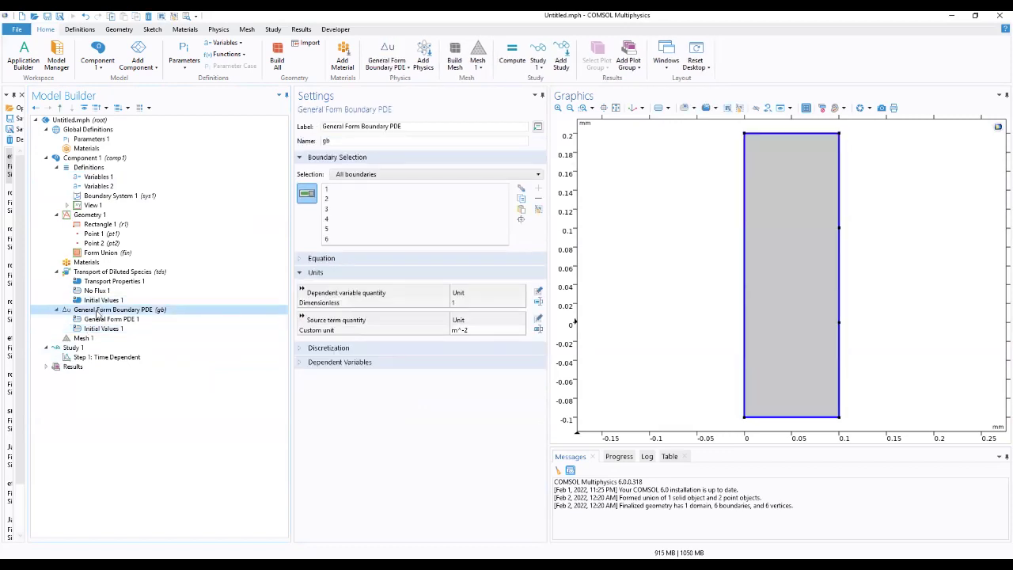
left_click(317, 260)
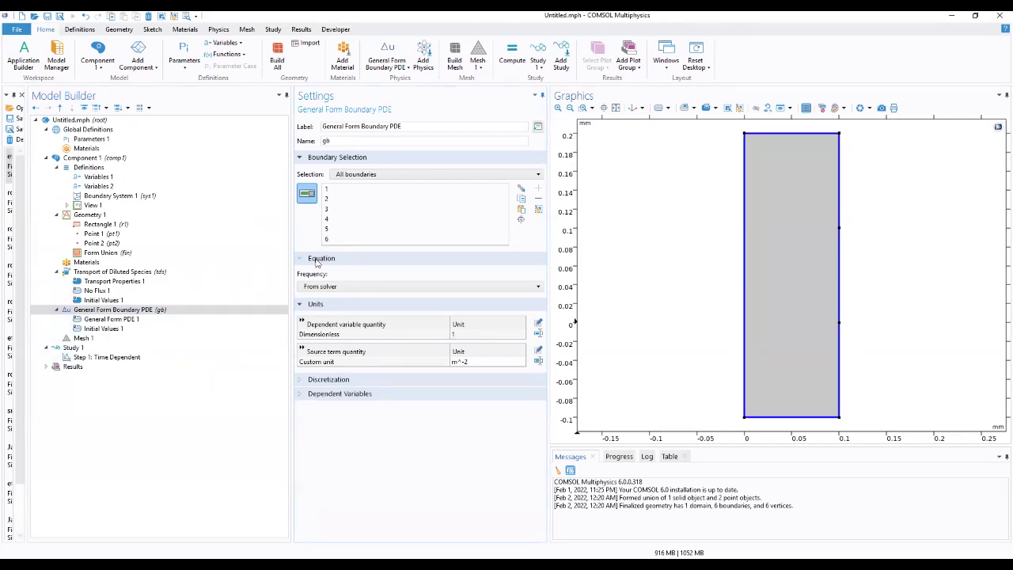
left_click(98, 319)
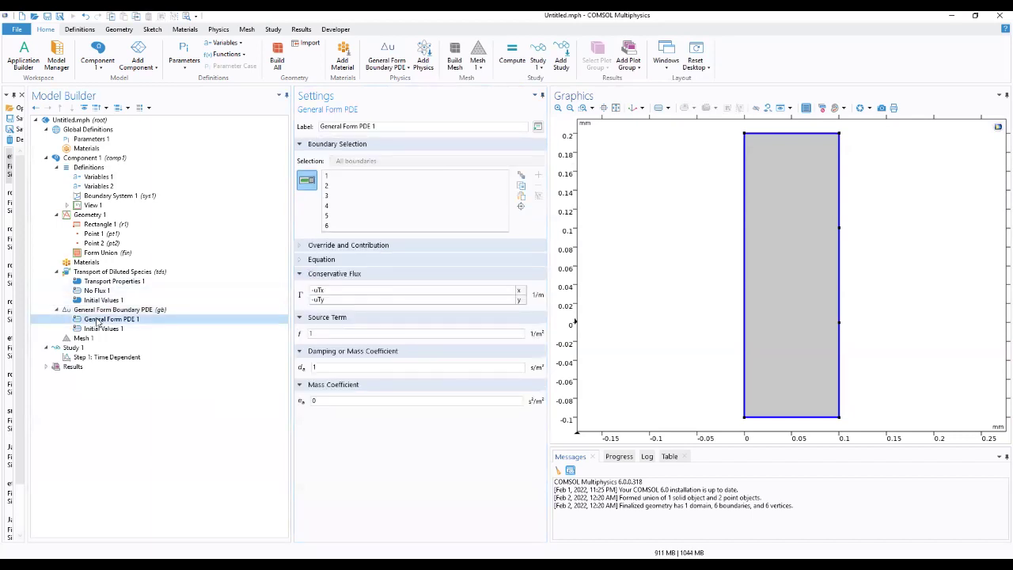
left_click(96, 329)
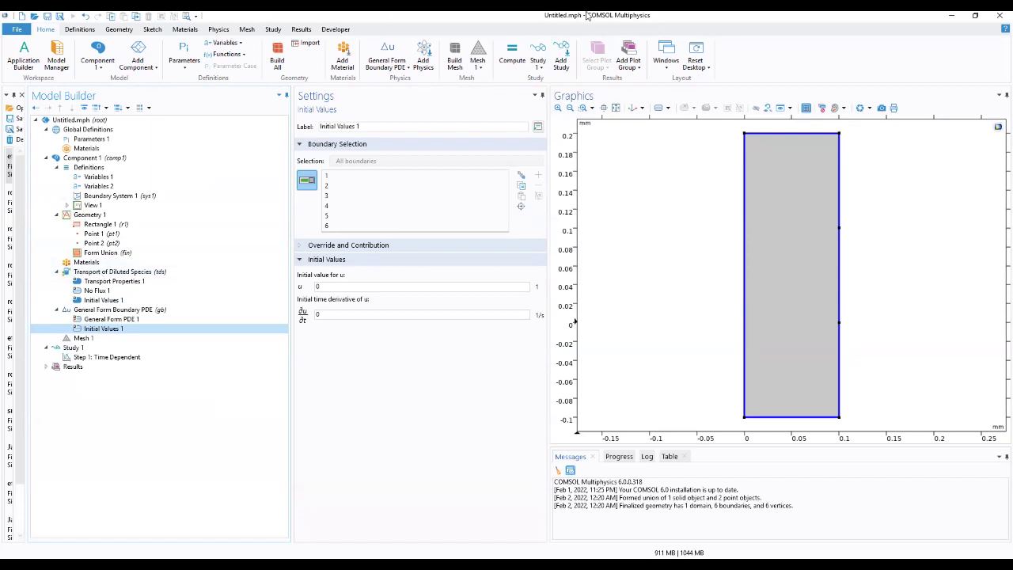
- Display the convection and diffusion settings of Transport Properties 1 under Transport of Diluted Species
left_click(117, 282)
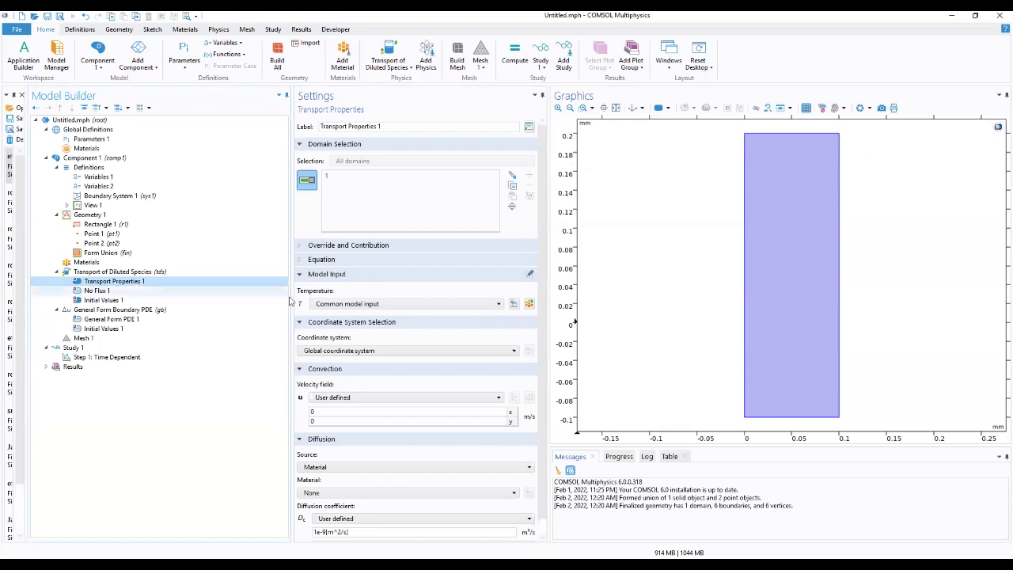
scroll(365, 352, "down", 1)
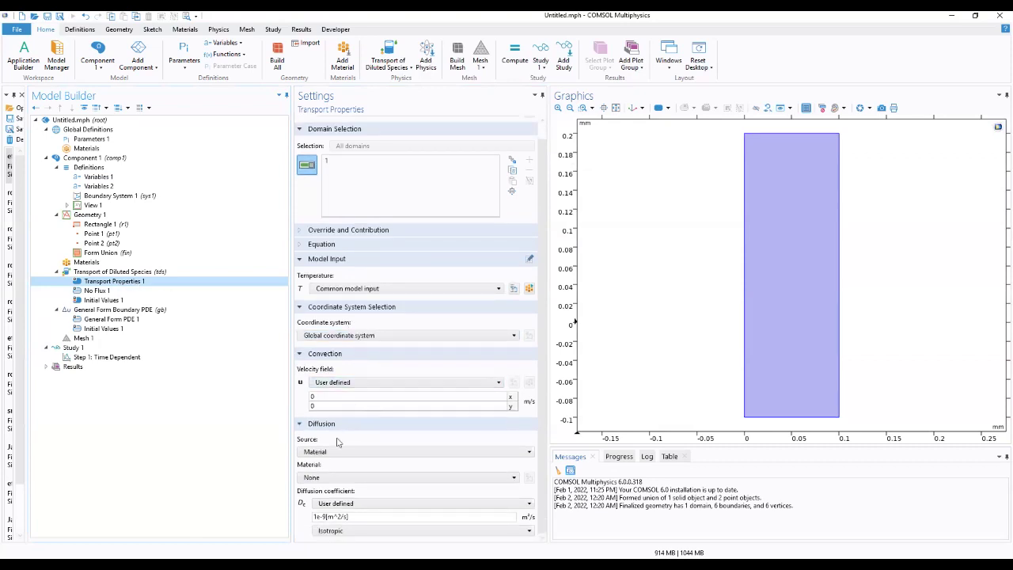